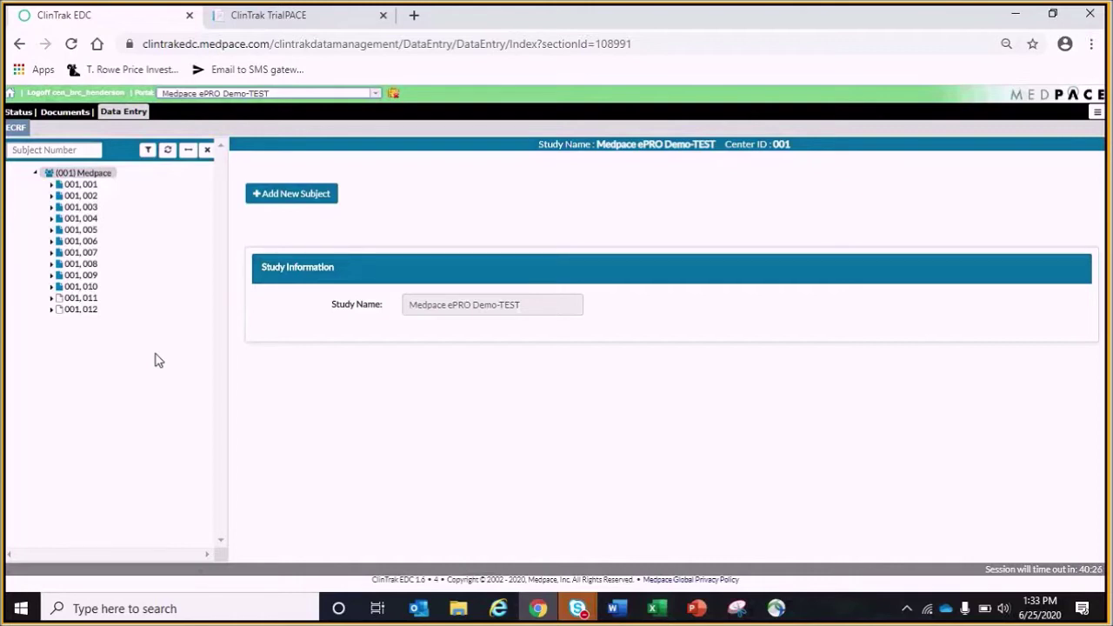
Open subject 001,011 and enter its enrolment first name and e-mail address
{"action": "left_click", "coordinate": [87, 299]}
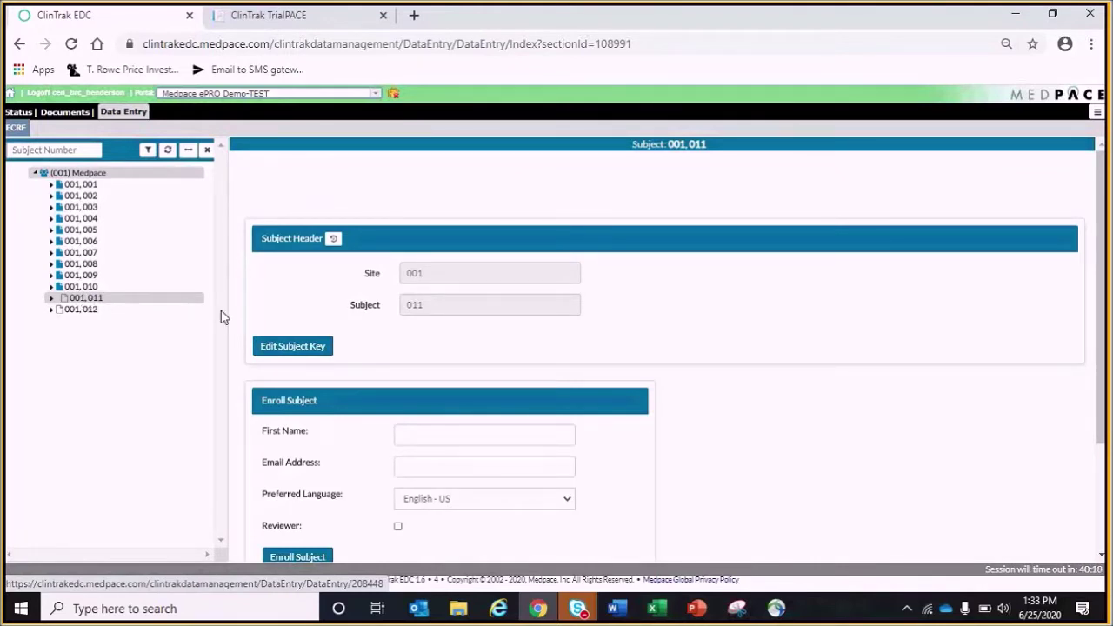
{"action": "left_click", "coordinate": [444, 433]}
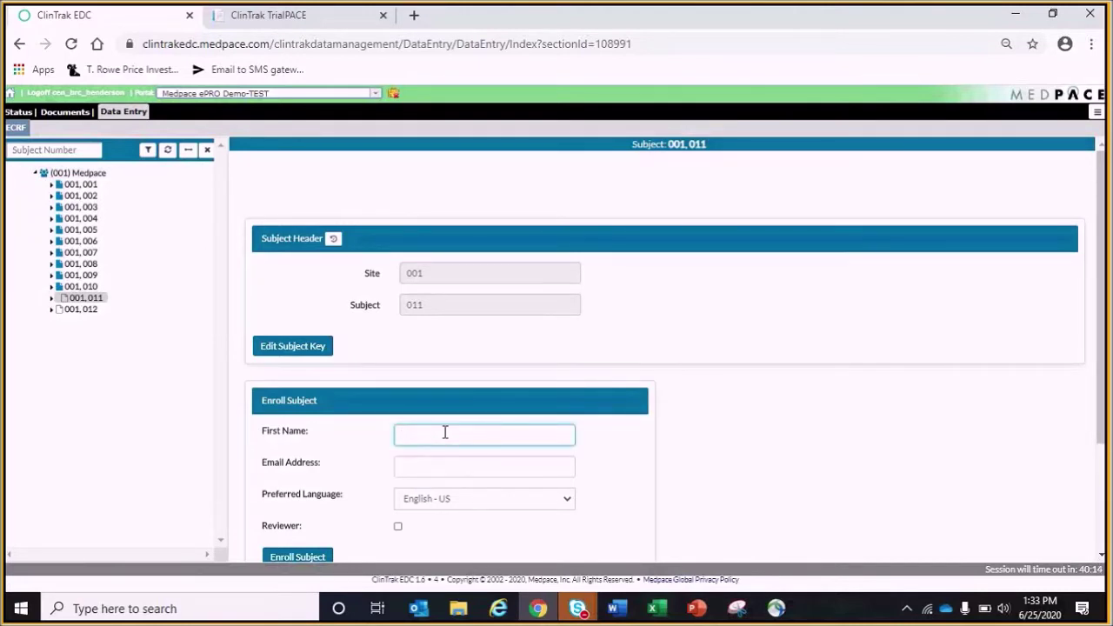
{"action": "type", "text": "011"}
{"action": "key", "text": "Tab"}
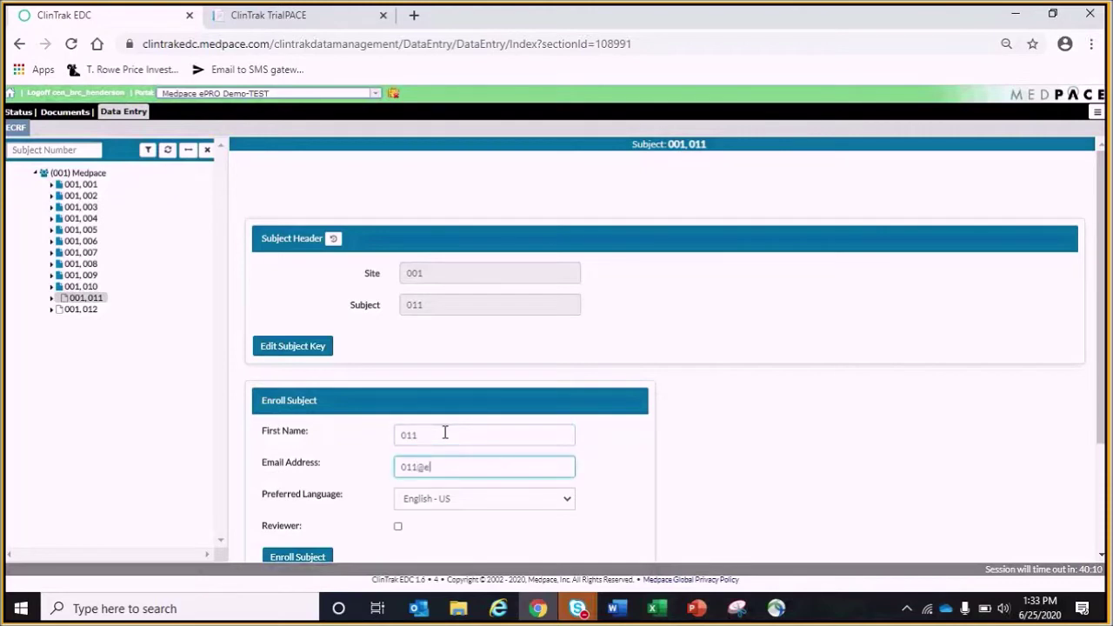
Select the subject's e-mail address for copying and enrol the subject in the study
{"action": "left_click", "coordinate": [521, 470]}
{"action": "key", "text": "ctrl+a"}
{"action": "key", "text": "ctrl+c"}
{"action": "left_click", "coordinate": [296, 556]}
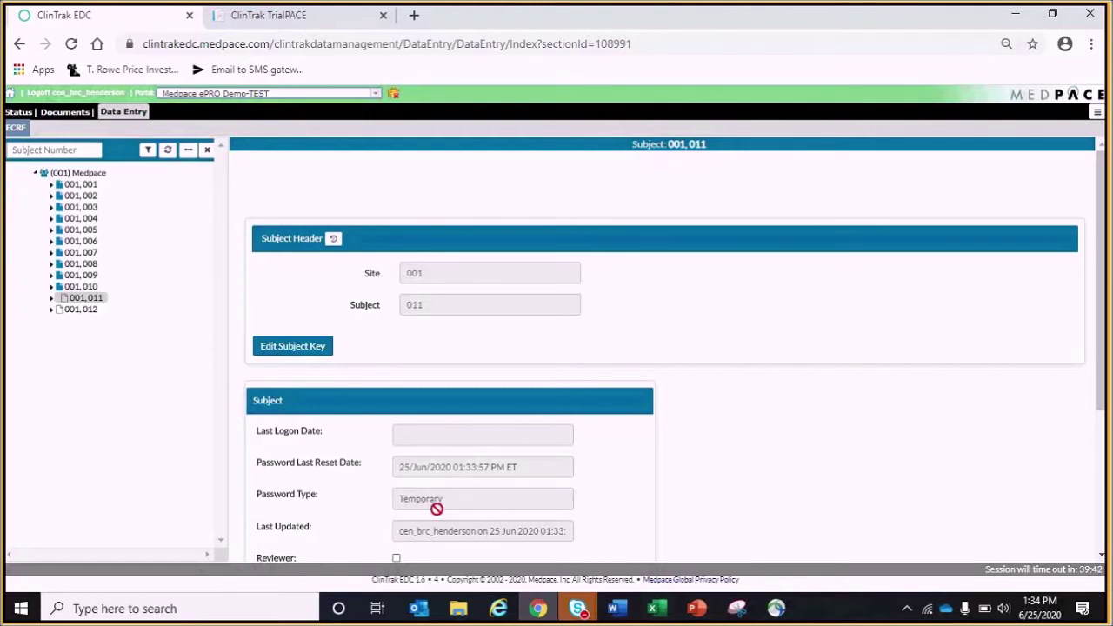
Generate subject 001.011's login letter via Print & Email Login Info without printing it
{"action": "scroll", "coordinate": [437, 508], "scroll_direction": "down", "scroll_amount": 1}
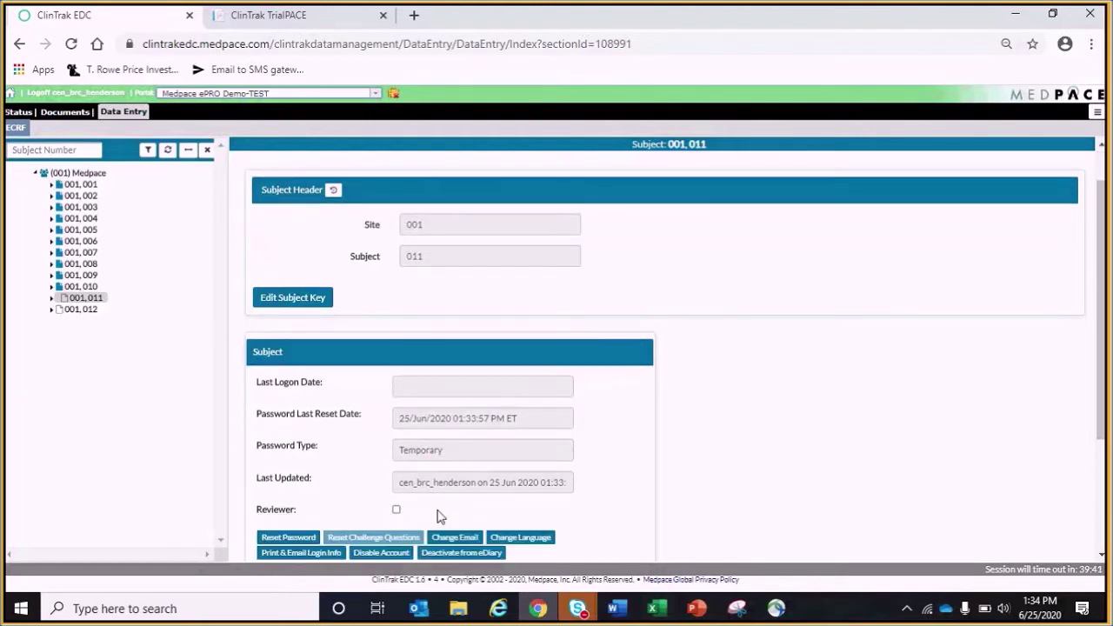
{"action": "left_click", "coordinate": [320, 553]}
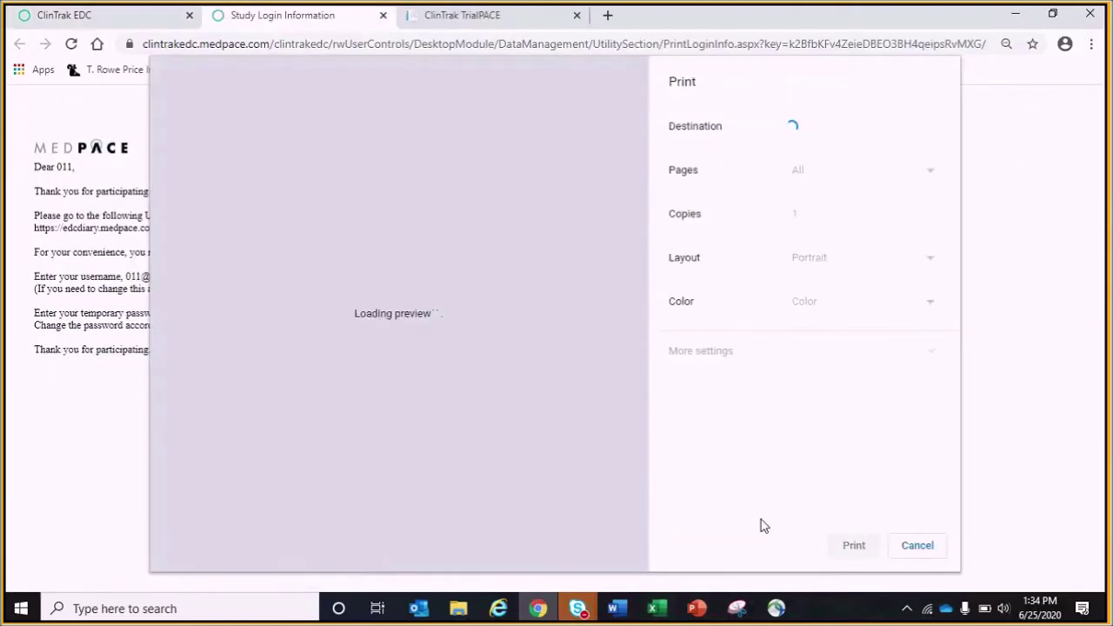
{"action": "left_click", "coordinate": [917, 546]}
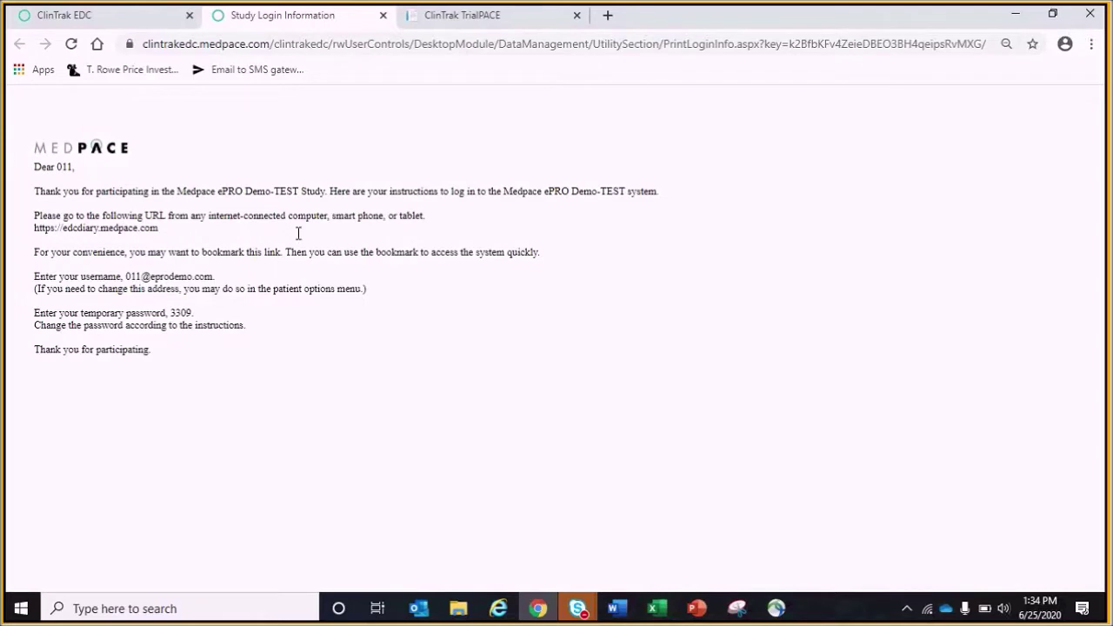
{"action": "left_click", "coordinate": [413, 26]}
Sign in to TrialPACE with the copied e-mail address and the temporary PIN
{"action": "left_click", "coordinate": [467, 186]}
{"action": "key", "text": "ctrl+v"}
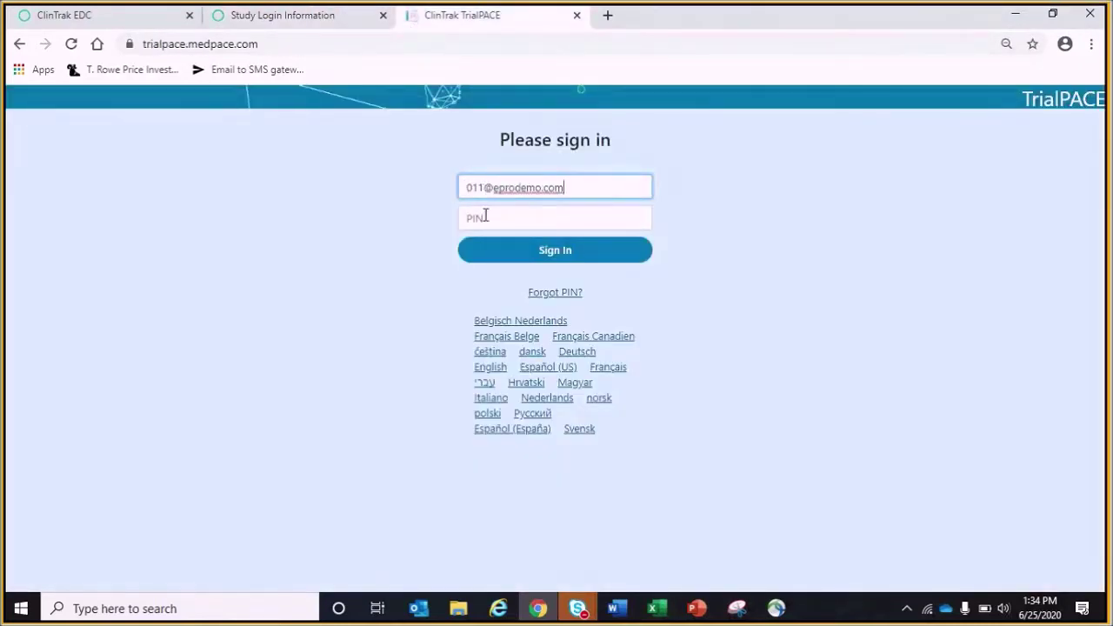
{"action": "left_click", "coordinate": [486, 215]}
{"action": "type", "text": "1234"}
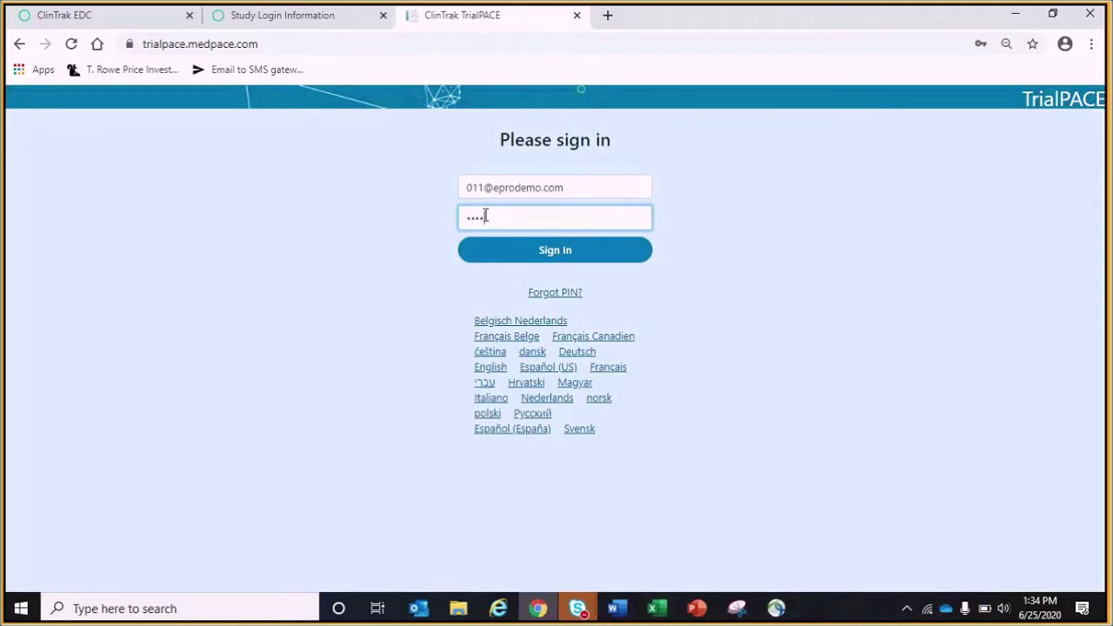
{"action": "left_click", "coordinate": [514, 251]}
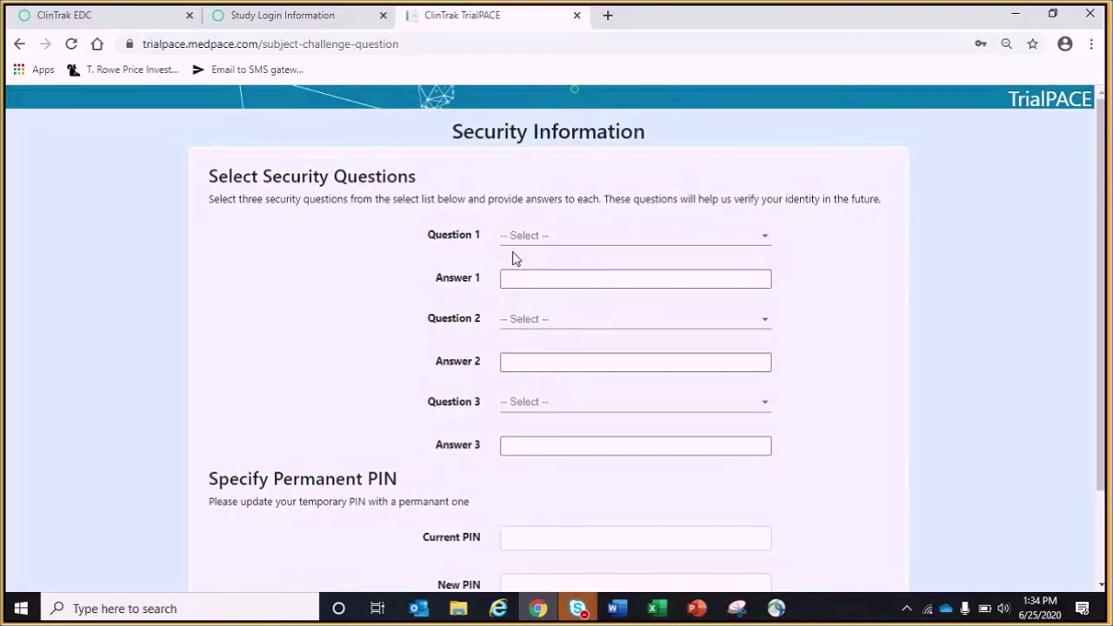
Choose the pet's name, first car and city of birth security questions and answer each
{"action": "left_click", "coordinate": [574, 241]}
{"action": "left_click", "coordinate": [566, 268]}
{"action": "left_click", "coordinate": [539, 280]}
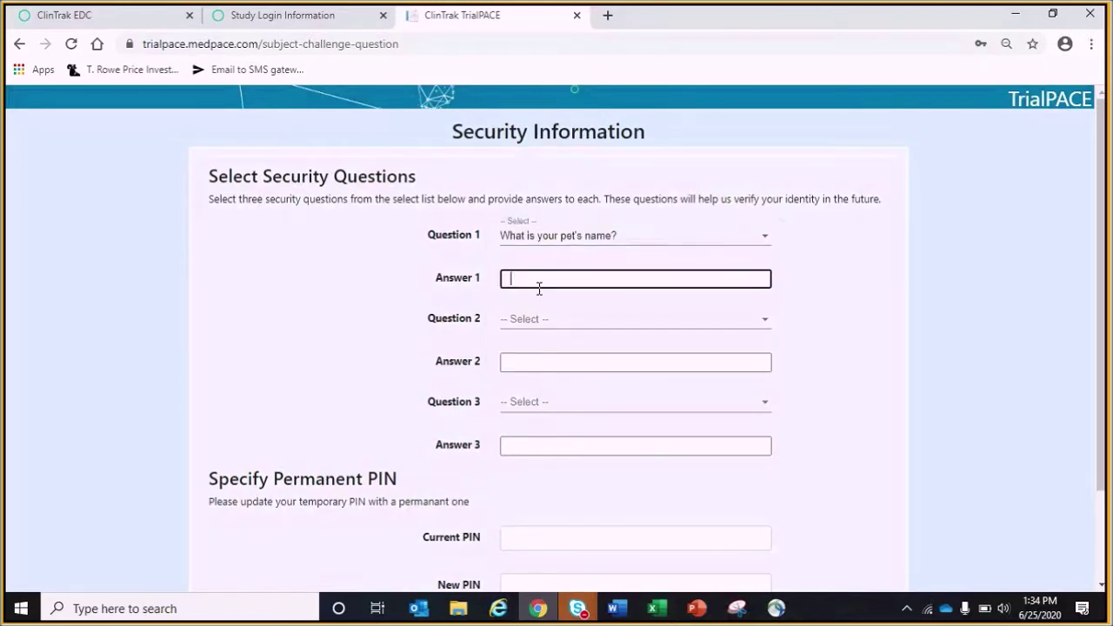
{"action": "type", "text": "1"}
{"action": "left_click", "coordinate": [532, 320]}
{"action": "left_click", "coordinate": [525, 382]}
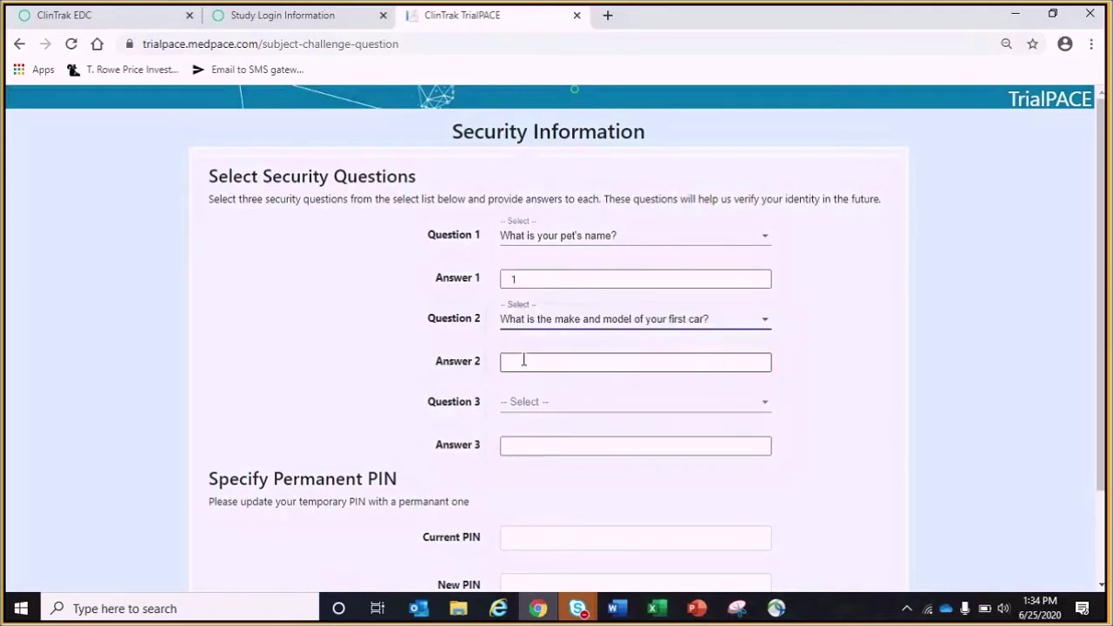
{"action": "left_click", "coordinate": [519, 362]}
{"action": "type", "text": "1"}
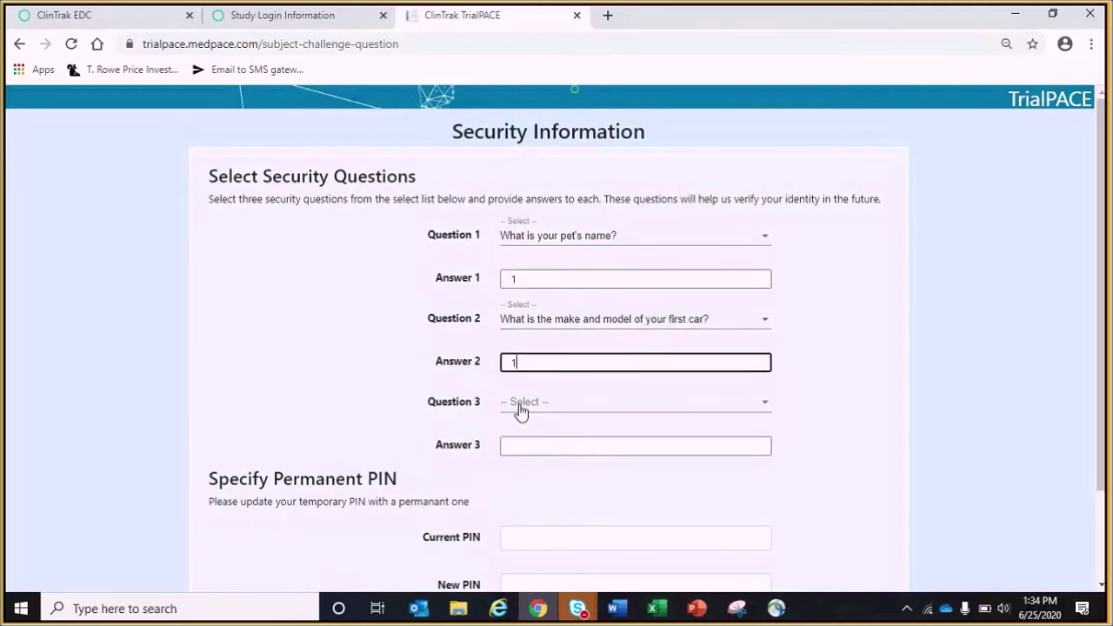
{"action": "left_click", "coordinate": [521, 409]}
{"action": "left_click", "coordinate": [520, 494]}
{"action": "left_click", "coordinate": [527, 447]}
{"action": "type", "text": "1"}
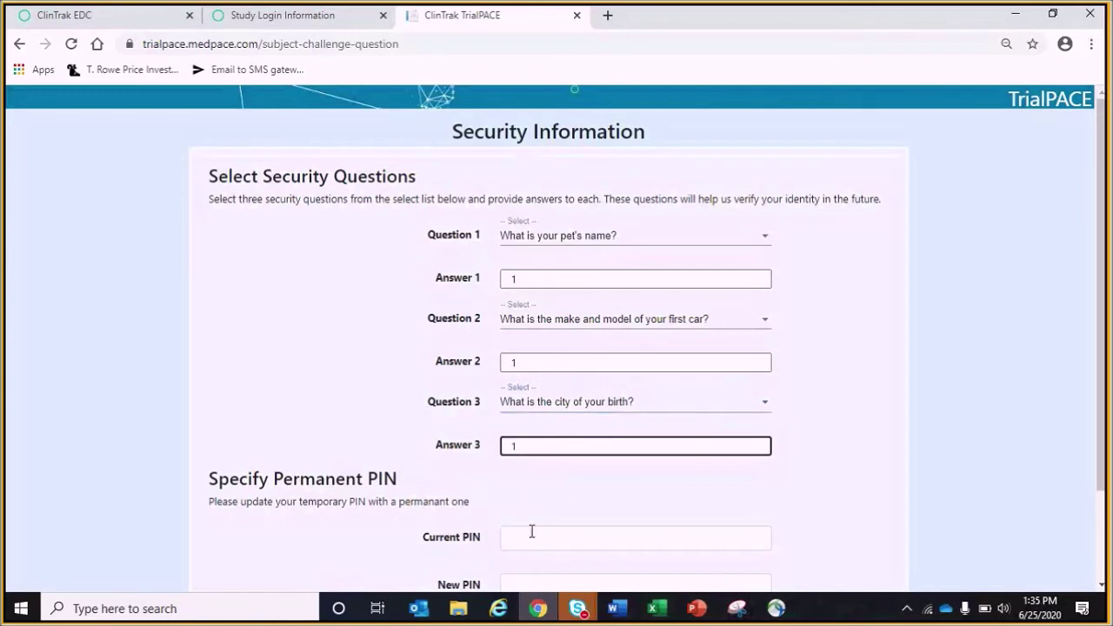
Set the permanent PIN, submit the security setup, and close the login letter tab
{"action": "left_click", "coordinate": [531, 535]}
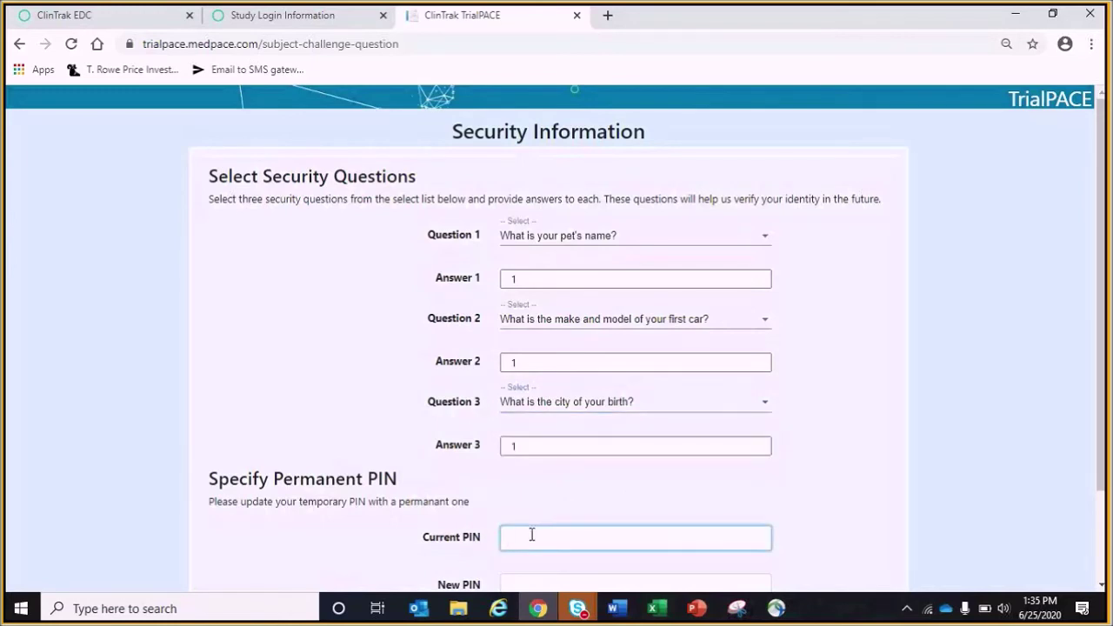
{"action": "type", "text": "1111"}
{"action": "key", "text": "Tab"}
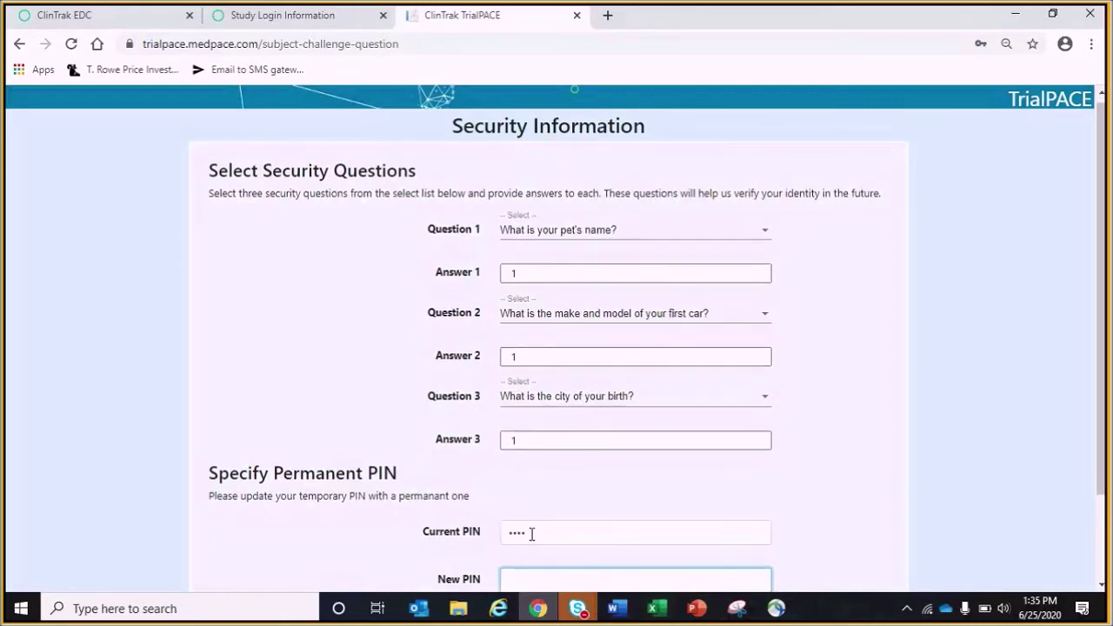
{"action": "type", "text": "1111"}
{"action": "key", "text": "Tab"}
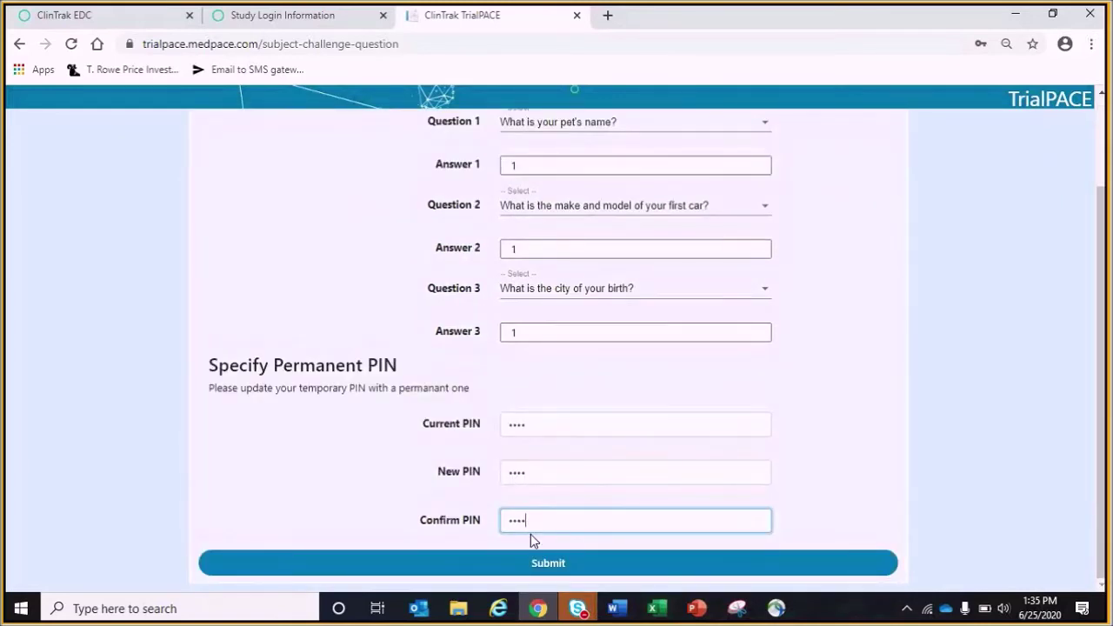
{"action": "type", "text": "1111"}
{"action": "left_click", "coordinate": [595, 563]}
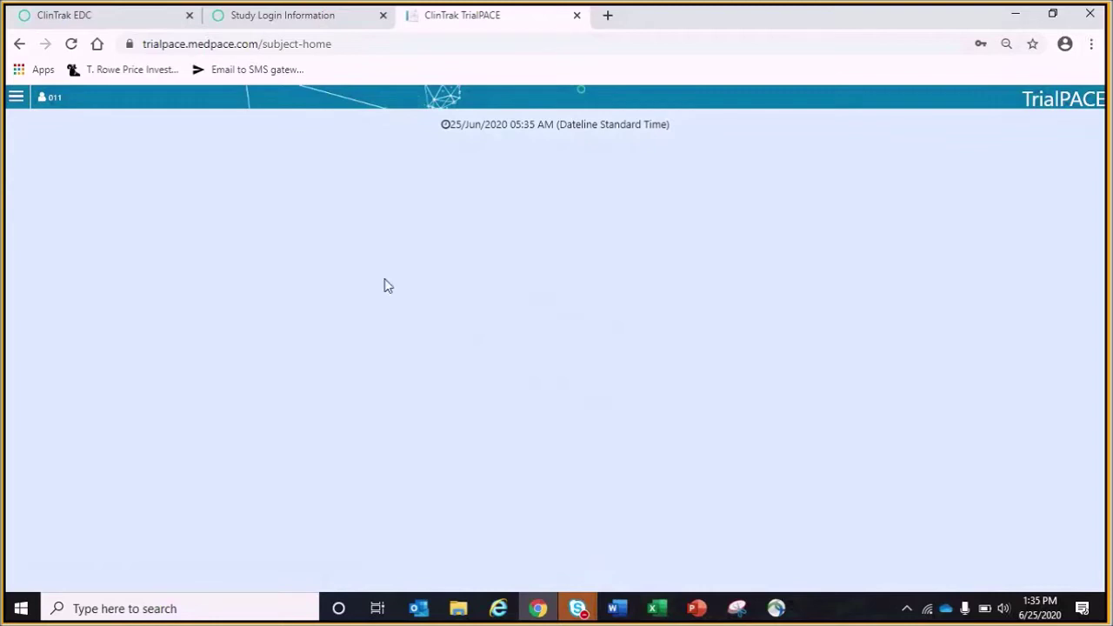
{"action": "left_click", "coordinate": [382, 16]}
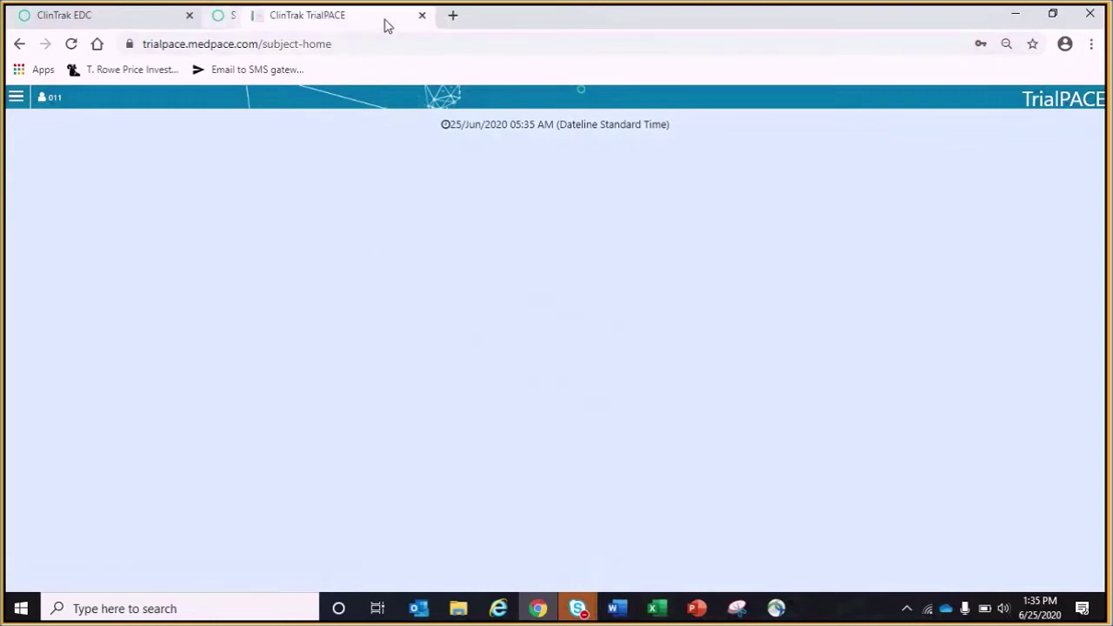
{"action": "left_click", "coordinate": [90, 18]}
Save 25 Jun 2020 as subject 001.011's Screening Date of Visit, then reload TrialPACE
{"action": "left_click", "coordinate": [52, 297]}
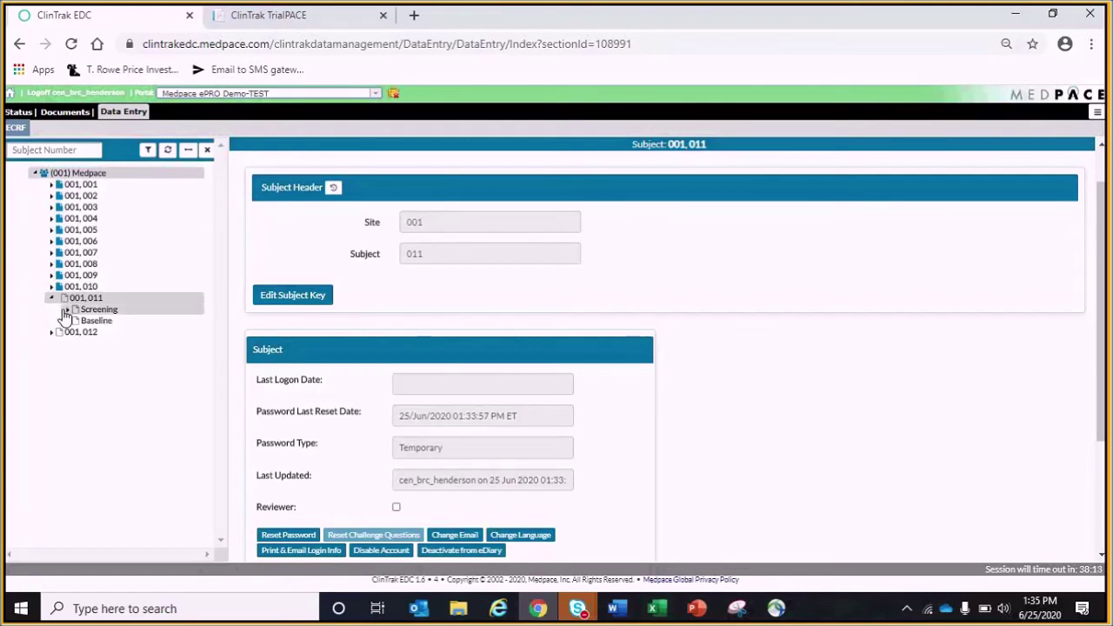
{"action": "left_click", "coordinate": [68, 309]}
{"action": "left_click", "coordinate": [92, 321]}
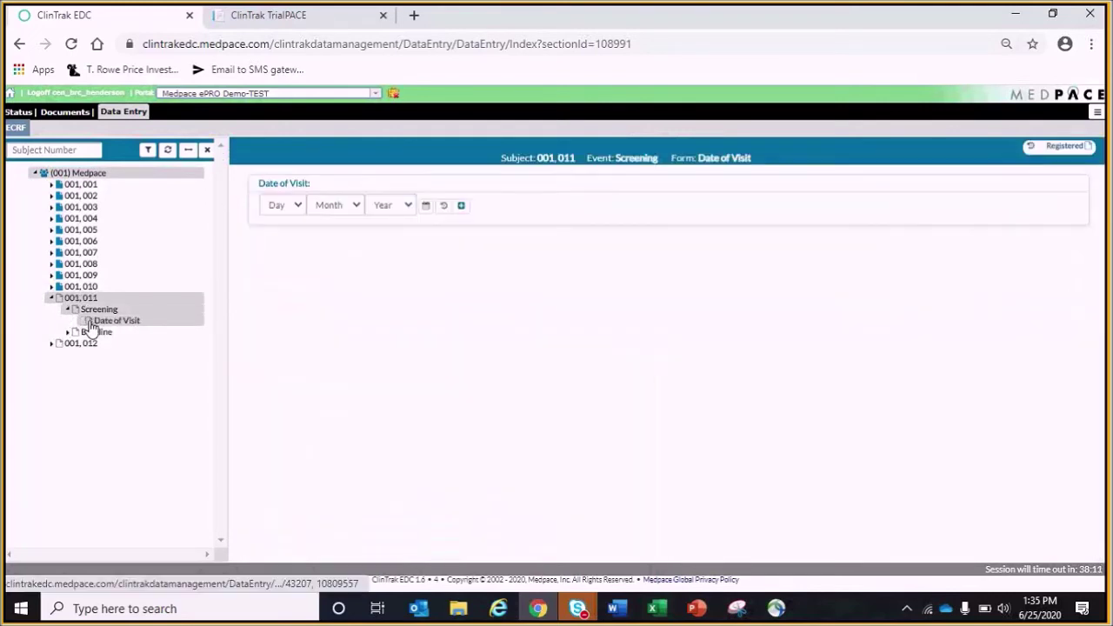
{"action": "left_click", "coordinate": [427, 208]}
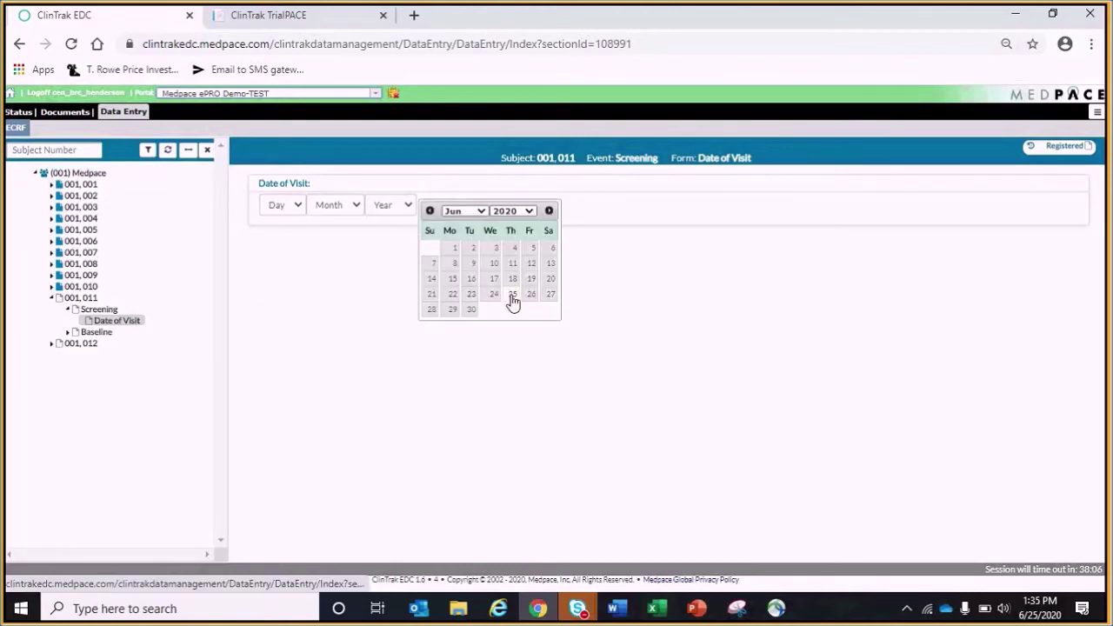
{"action": "left_click", "coordinate": [512, 301]}
{"action": "left_click", "coordinate": [268, 550]}
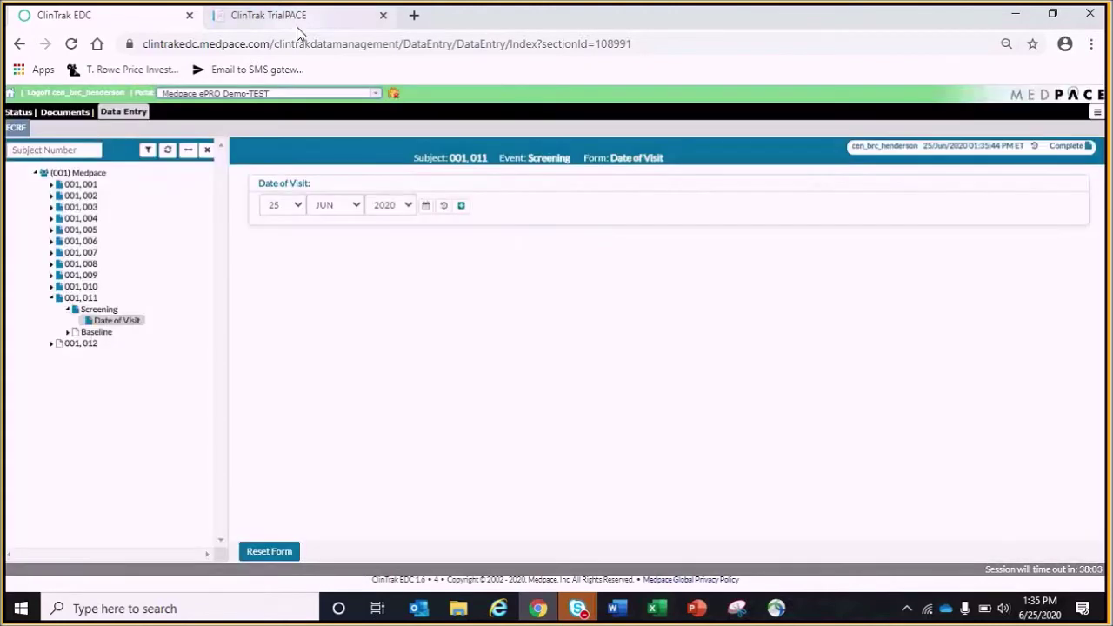
{"action": "left_click", "coordinate": [296, 24]}
{"action": "left_click", "coordinate": [73, 44]}
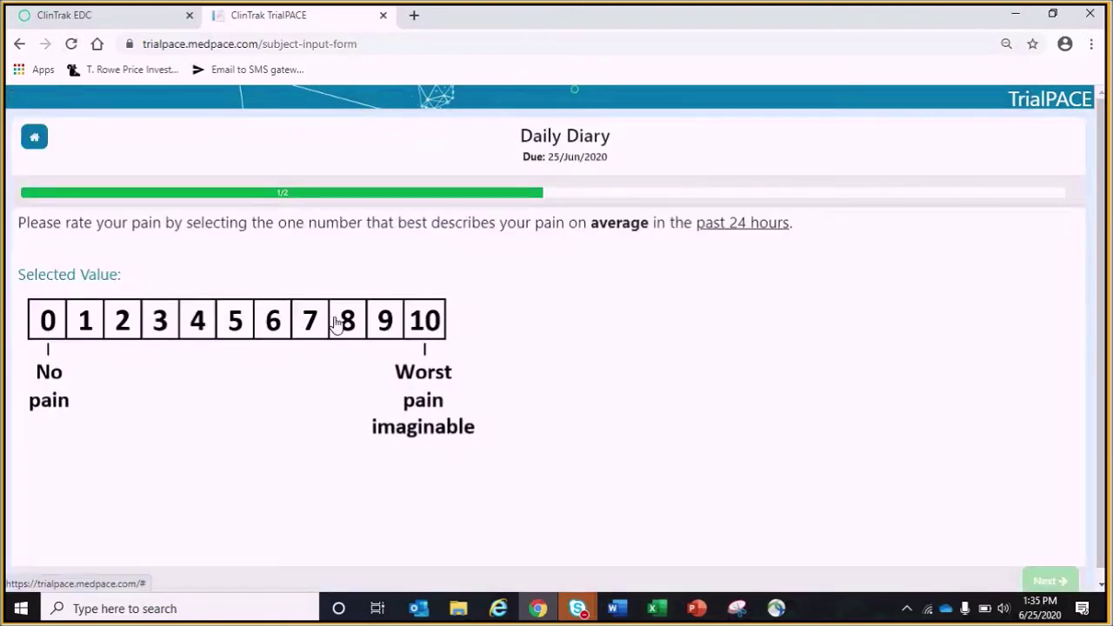
Complete the Daily Diary: pain 8, dose taken Yes, on 25/Jun/2020 at 13:36
{"action": "left_click", "coordinate": [337, 324]}
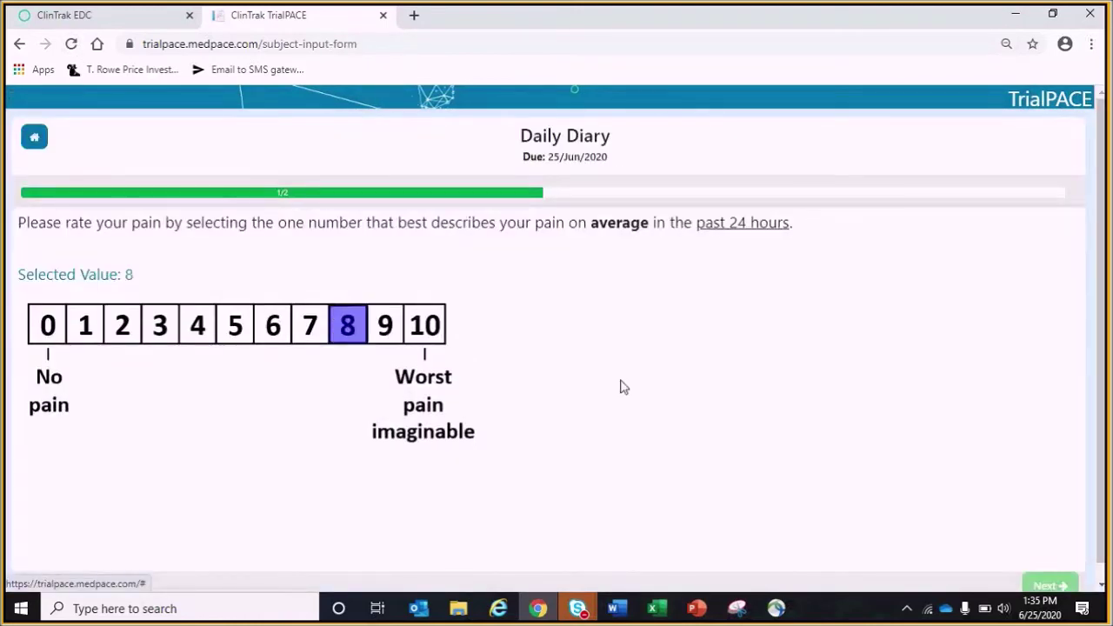
{"action": "left_click", "coordinate": [1048, 586]}
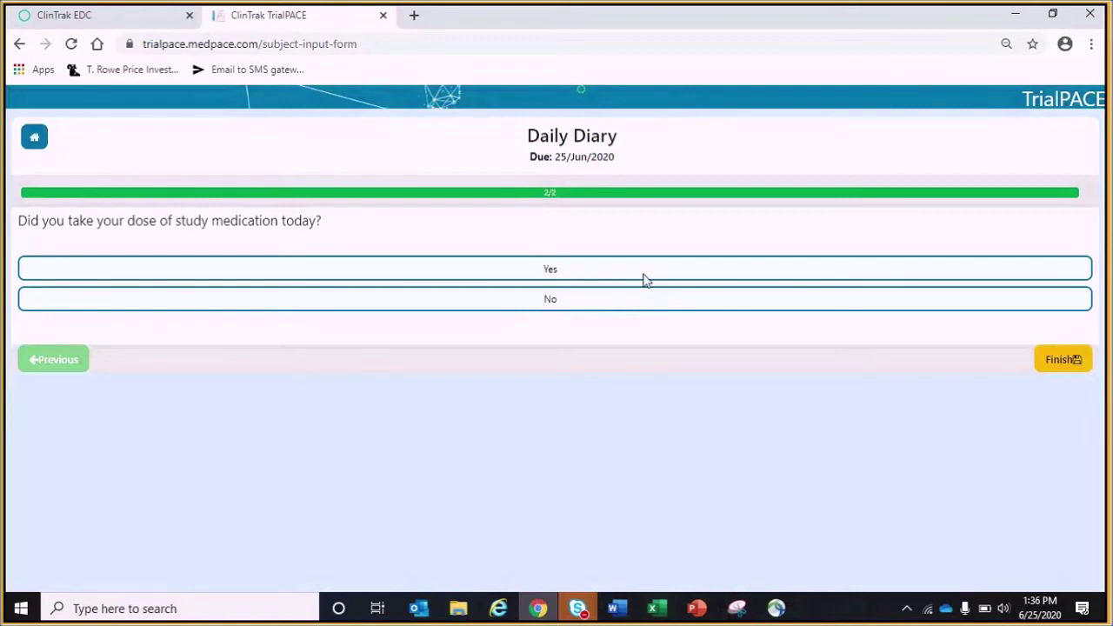
{"action": "left_click", "coordinate": [626, 276]}
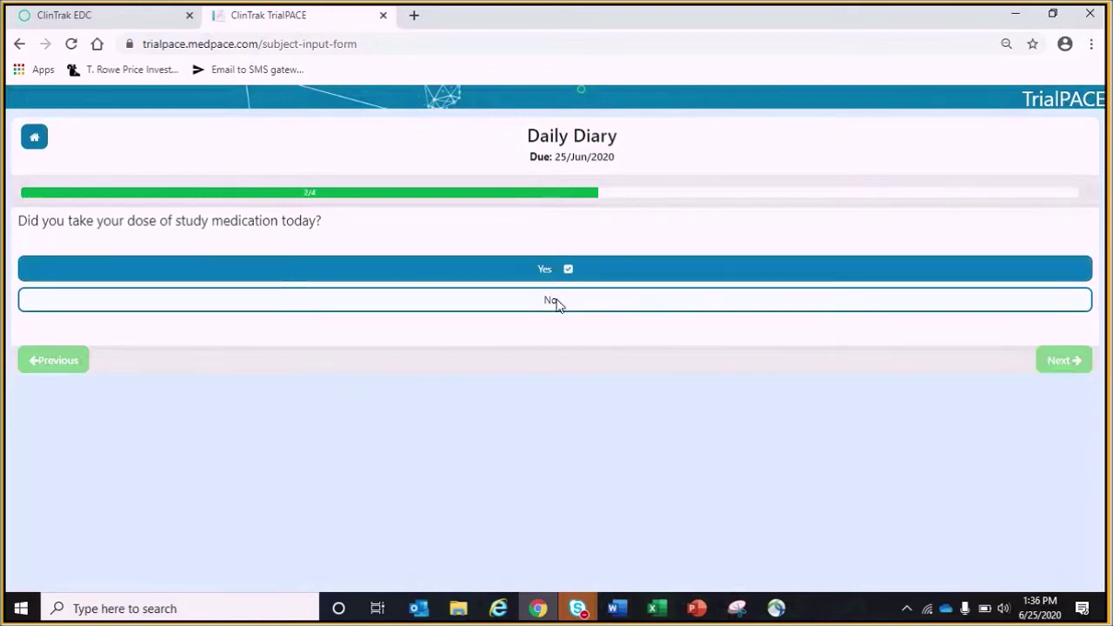
{"action": "left_click", "coordinate": [559, 301]}
{"action": "left_click", "coordinate": [574, 270]}
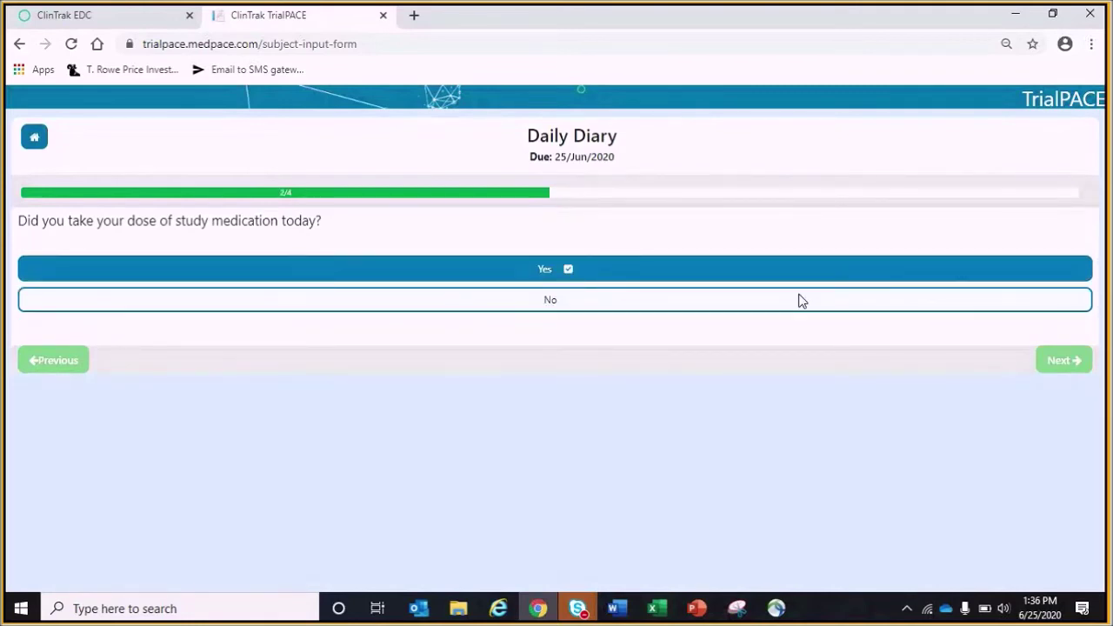
{"action": "left_click", "coordinate": [1053, 364]}
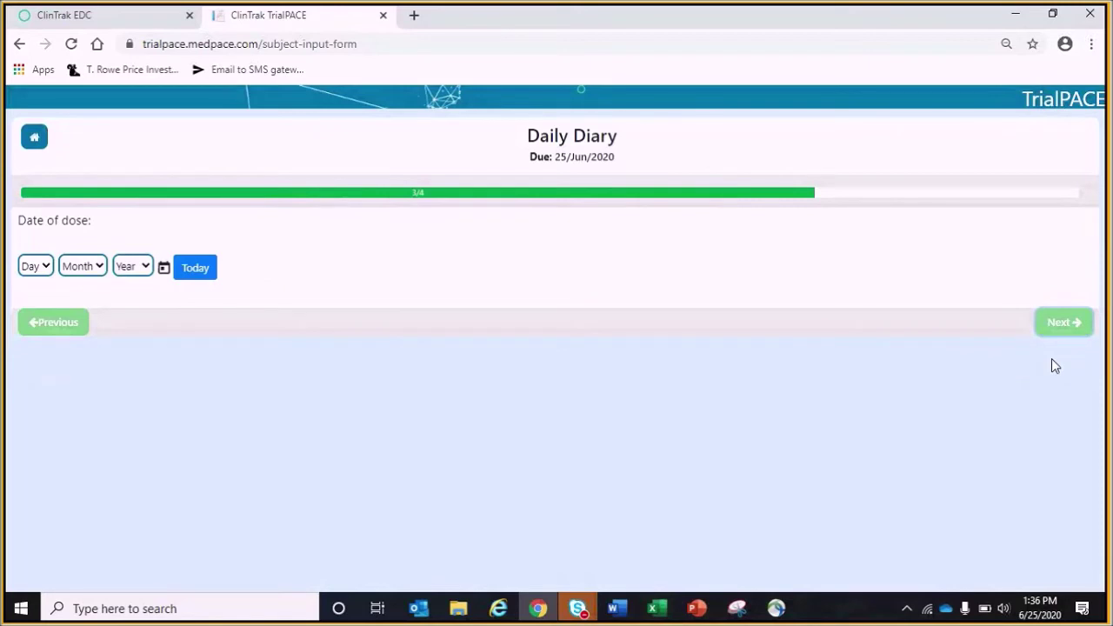
{"action": "left_click", "coordinate": [198, 270]}
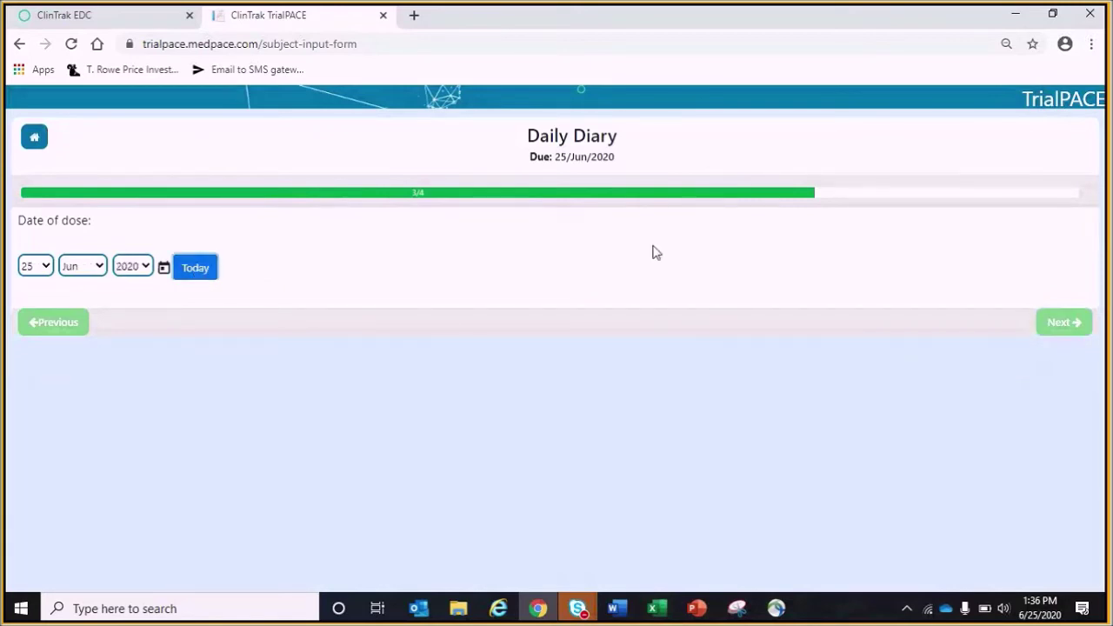
{"action": "left_click", "coordinate": [1056, 339]}
{"action": "left_click", "coordinate": [153, 272]}
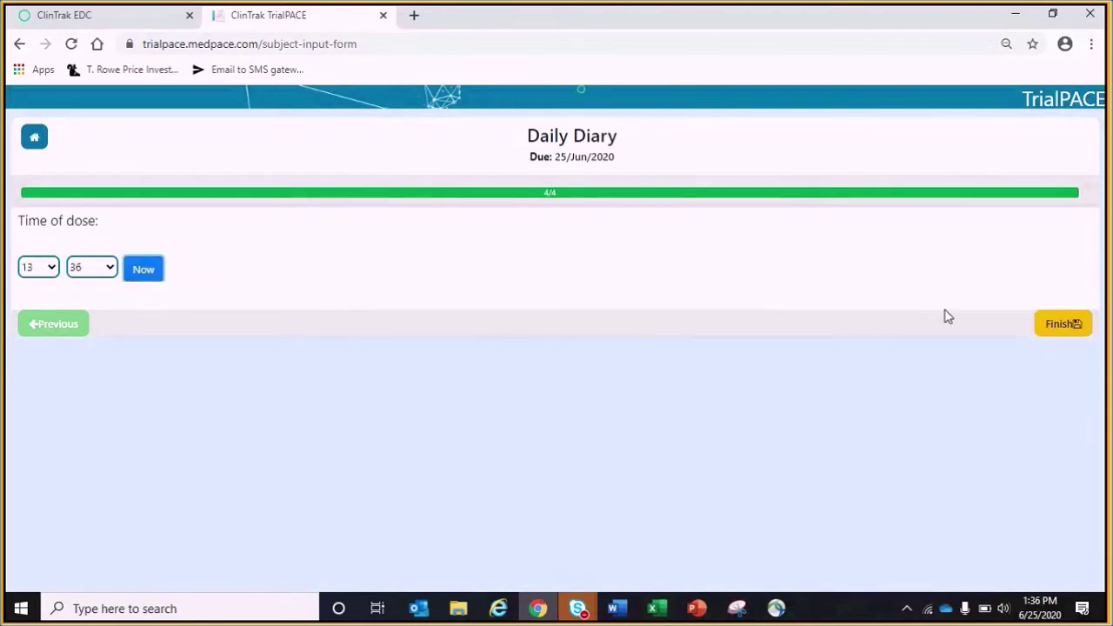
{"action": "left_click", "coordinate": [1058, 324]}
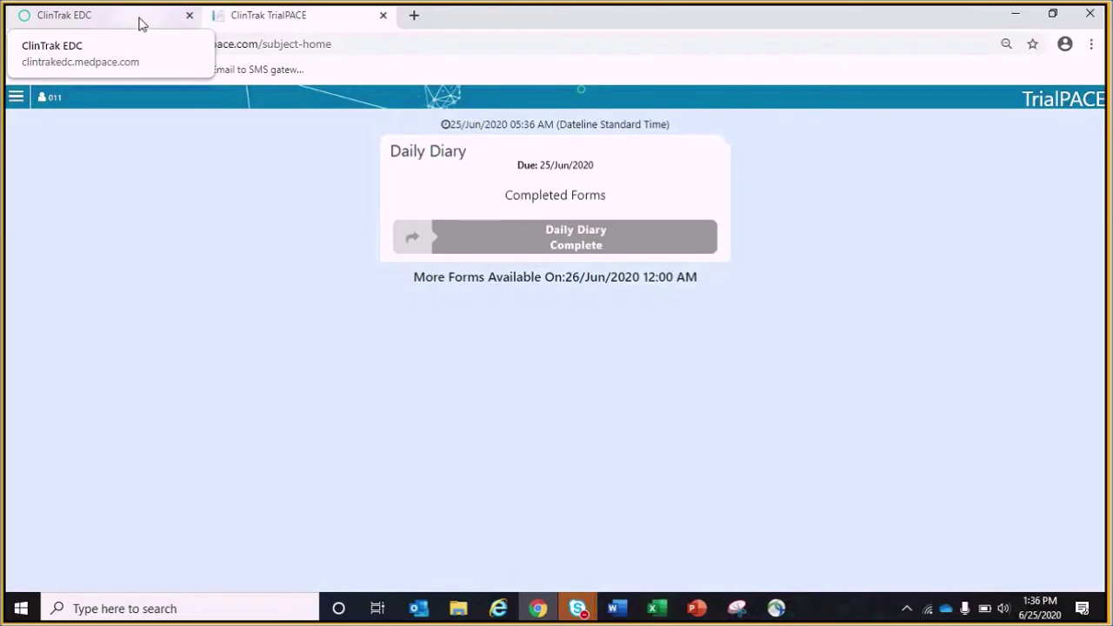
{"action": "left_click", "coordinate": [142, 23]}
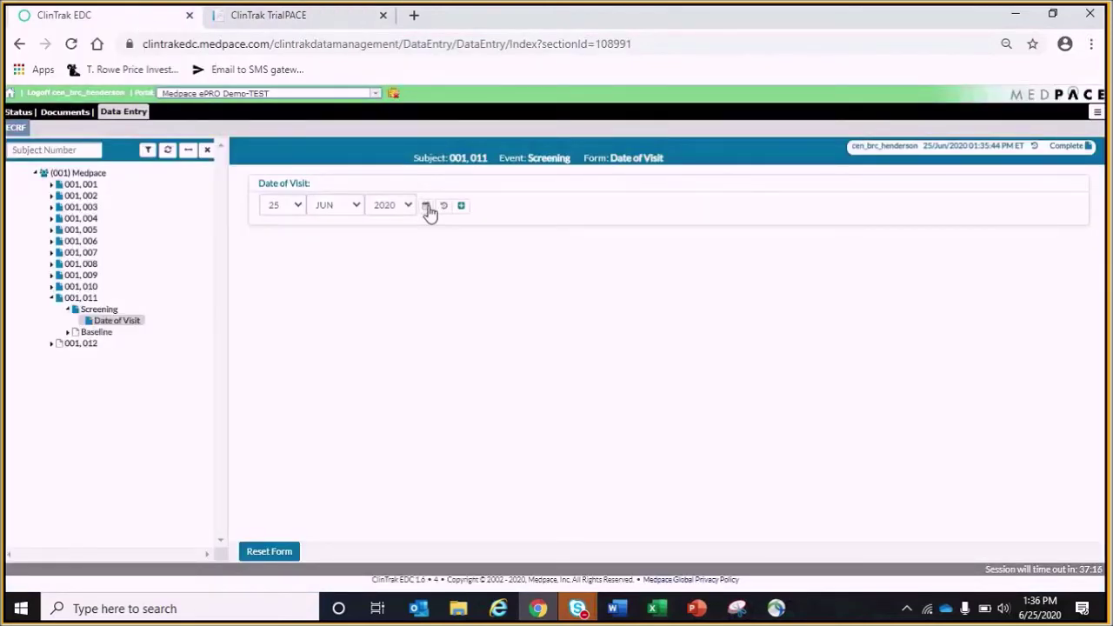
Change the Screening Date of Visit to 24 Jun 2020 with change reason 'test' and save
{"action": "left_click", "coordinate": [427, 208]}
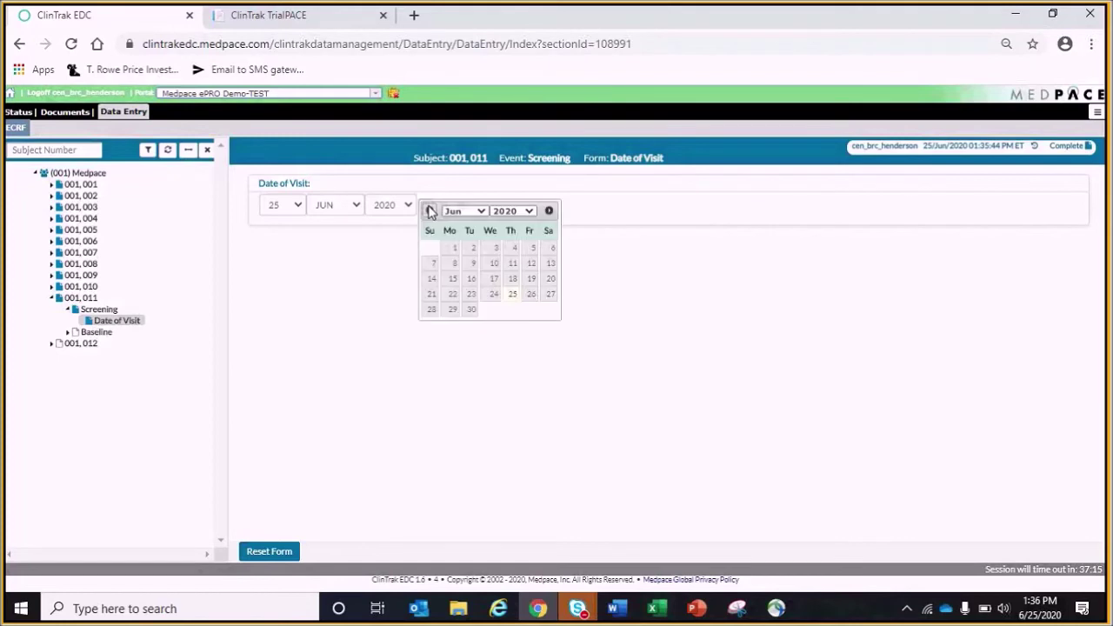
{"action": "left_click", "coordinate": [496, 295]}
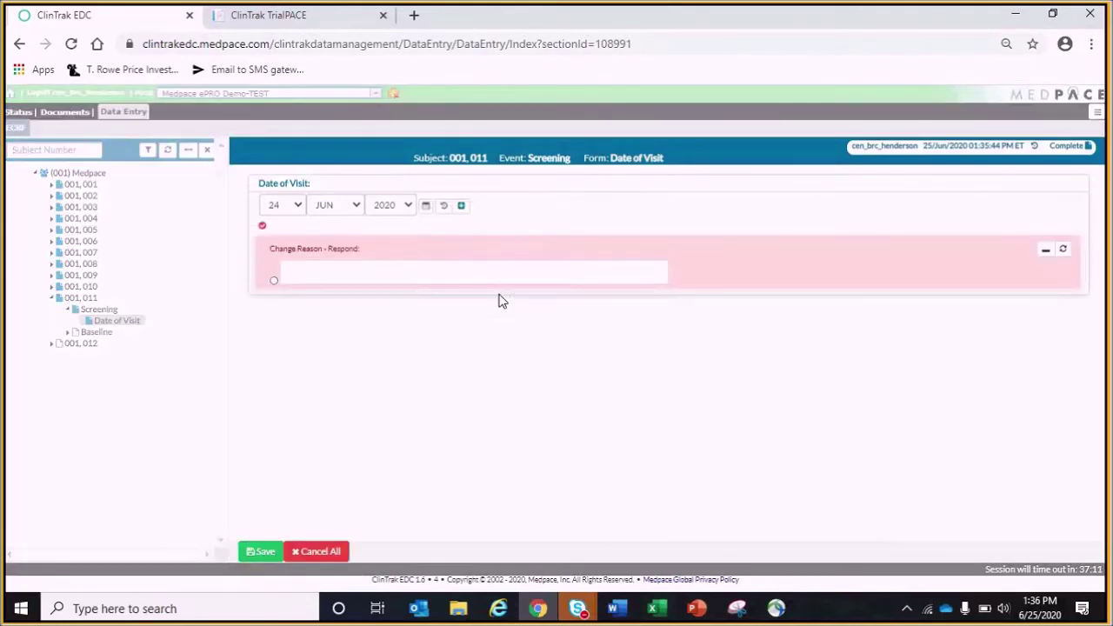
{"action": "left_click", "coordinate": [334, 268]}
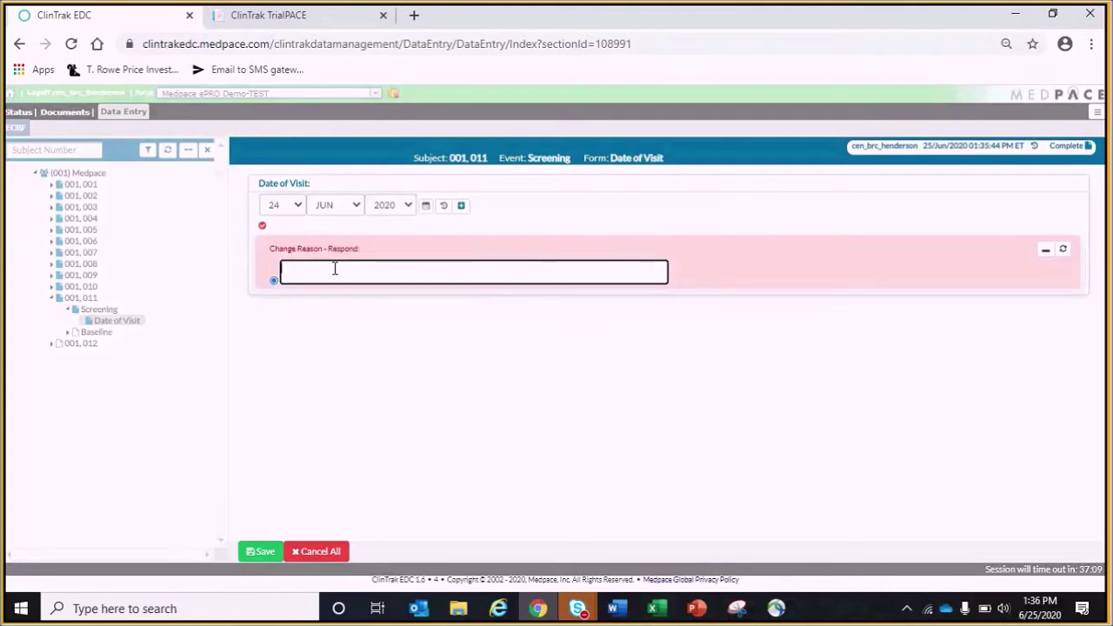
{"action": "type", "text": "test"}
{"action": "key", "text": "Return"}
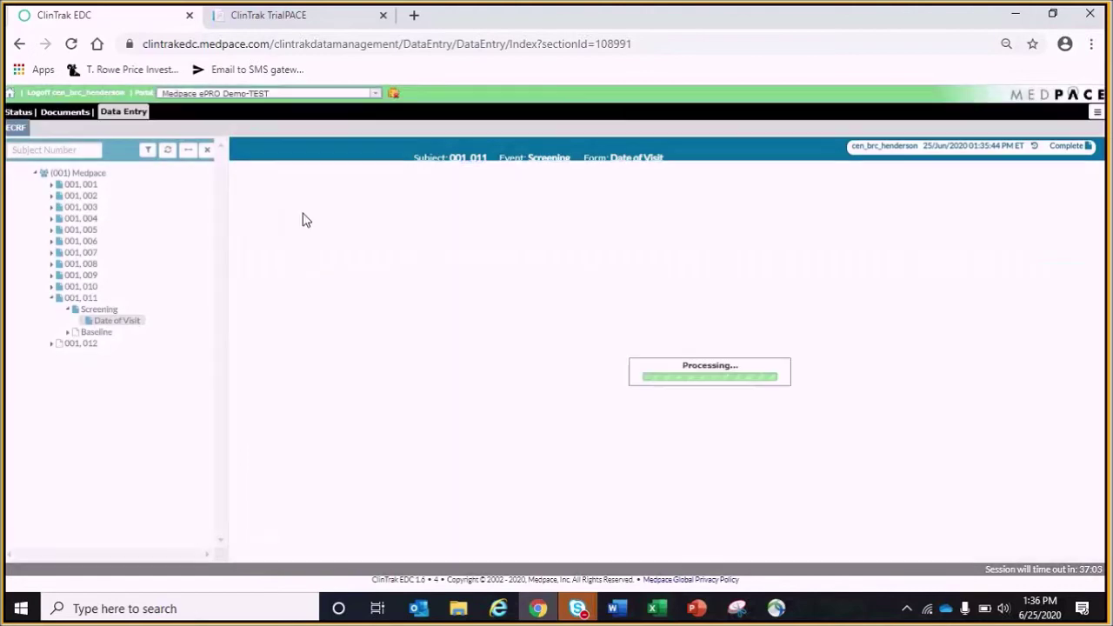
Reload the TrialPACE patient home to reveal the new 25/Jun/2020 Daily Diary, then return to EDC
{"action": "left_click", "coordinate": [281, 21]}
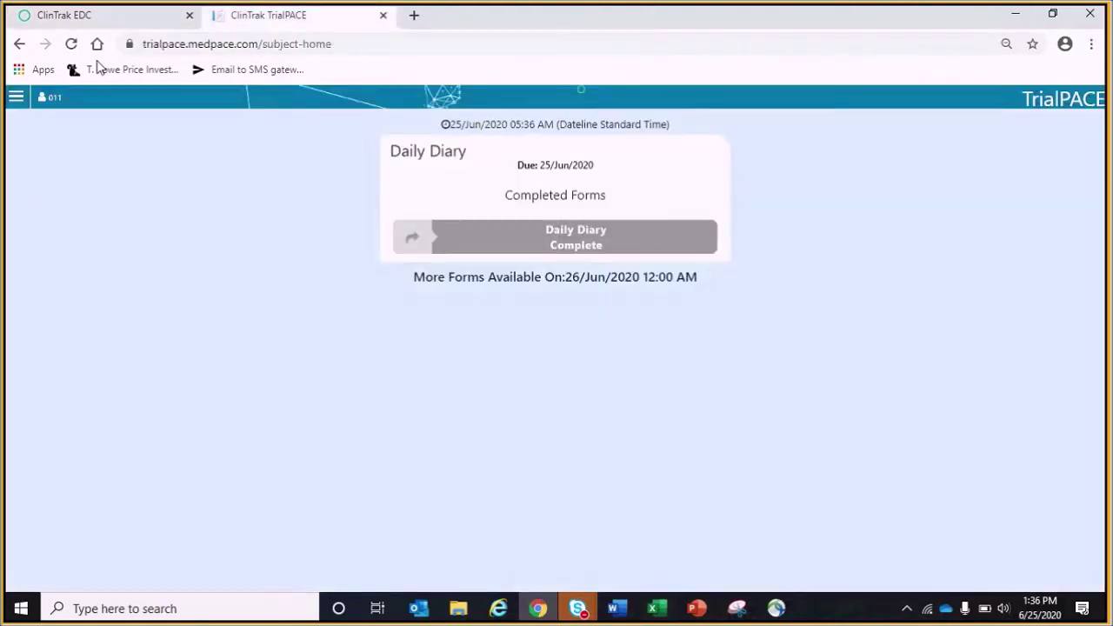
{"action": "left_click", "coordinate": [71, 44]}
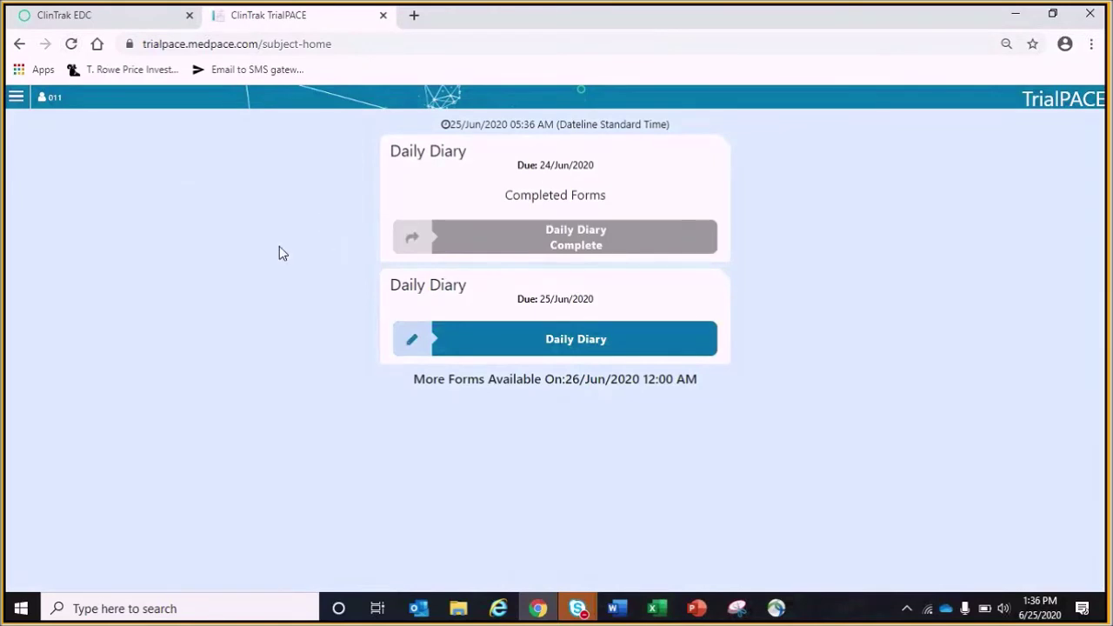
{"action": "left_click", "coordinate": [124, 26]}
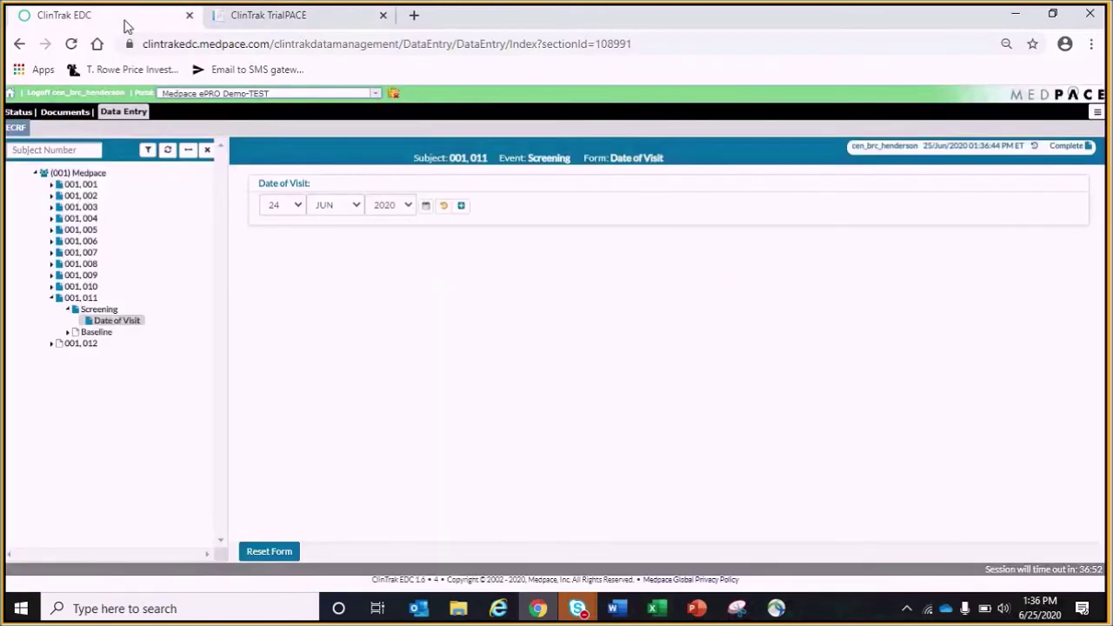
Open the Baseline Date of Visit form, pick 25 JUN 2020 and save it
{"action": "left_click", "coordinate": [65, 332]}
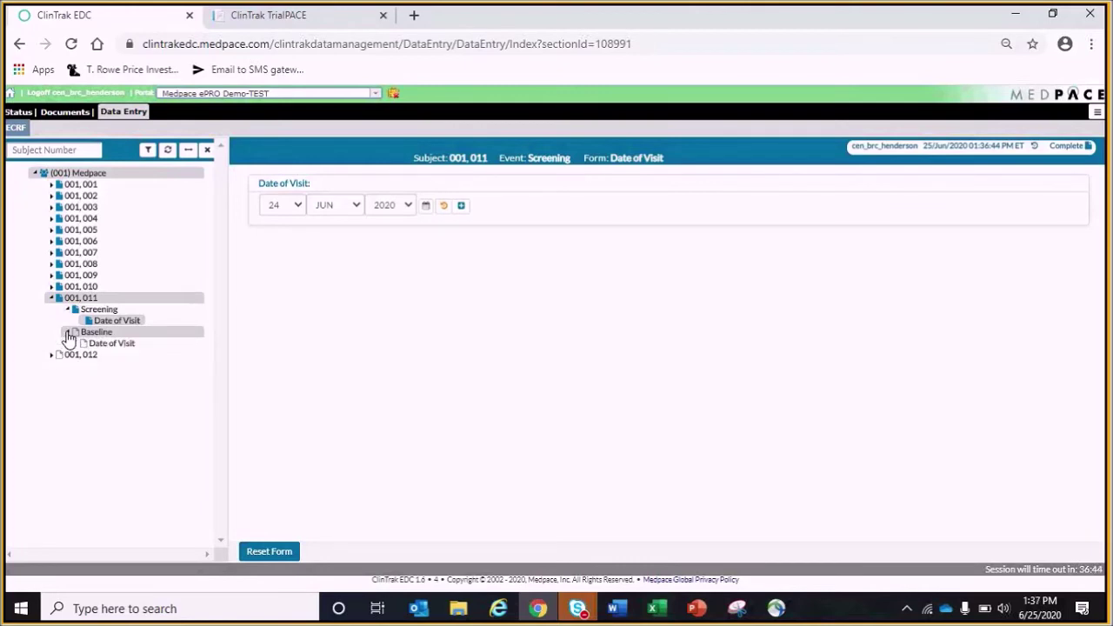
{"action": "left_click", "coordinate": [97, 343]}
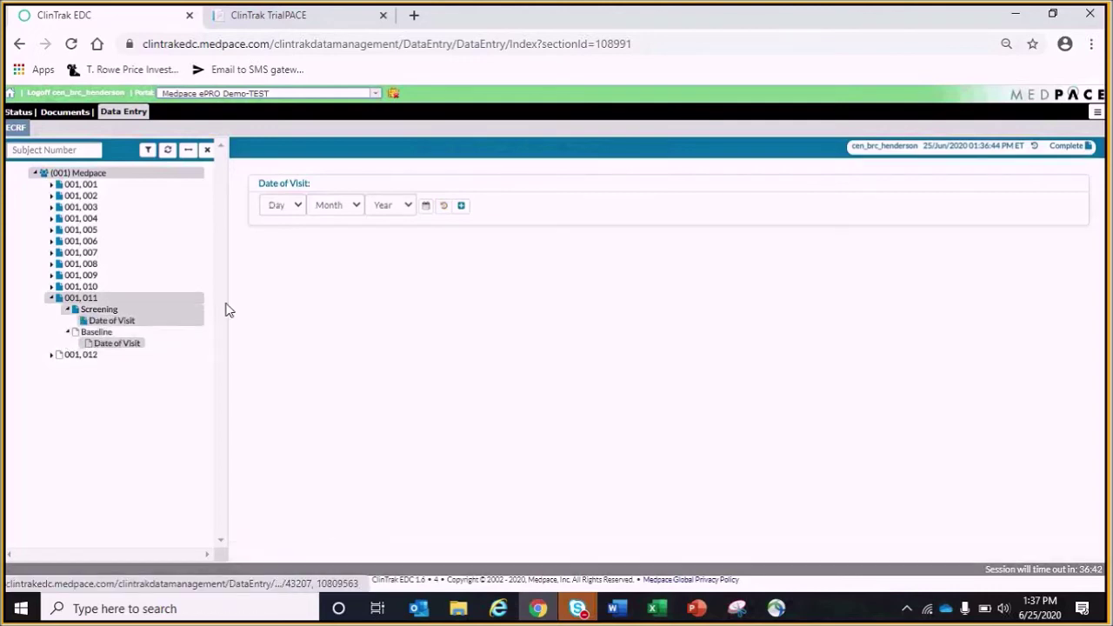
{"action": "left_click", "coordinate": [427, 206]}
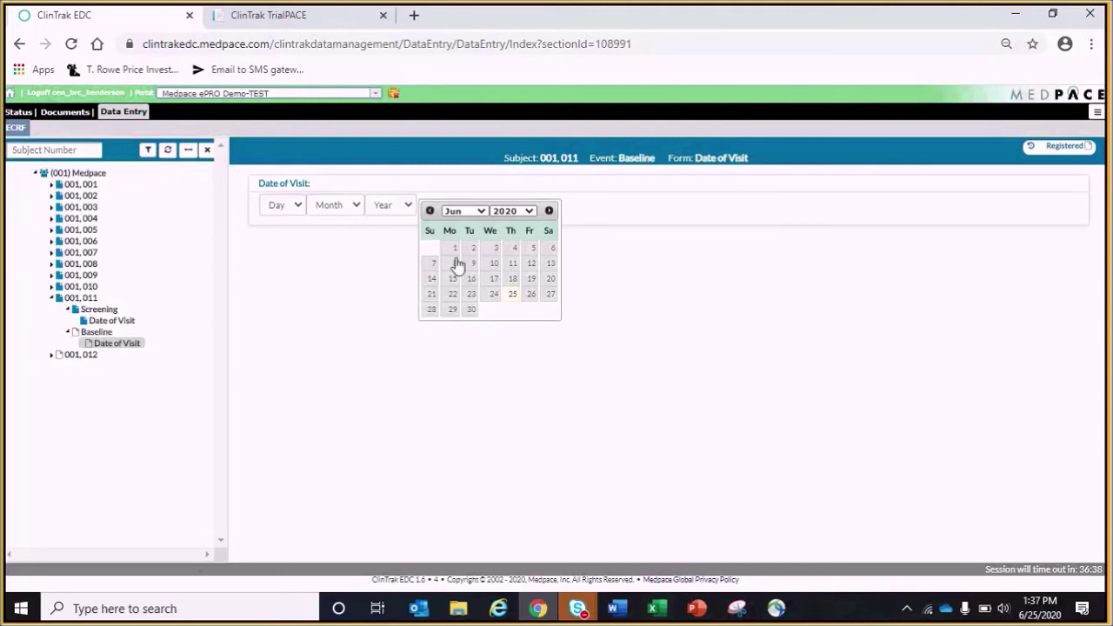
{"action": "left_click", "coordinate": [512, 294]}
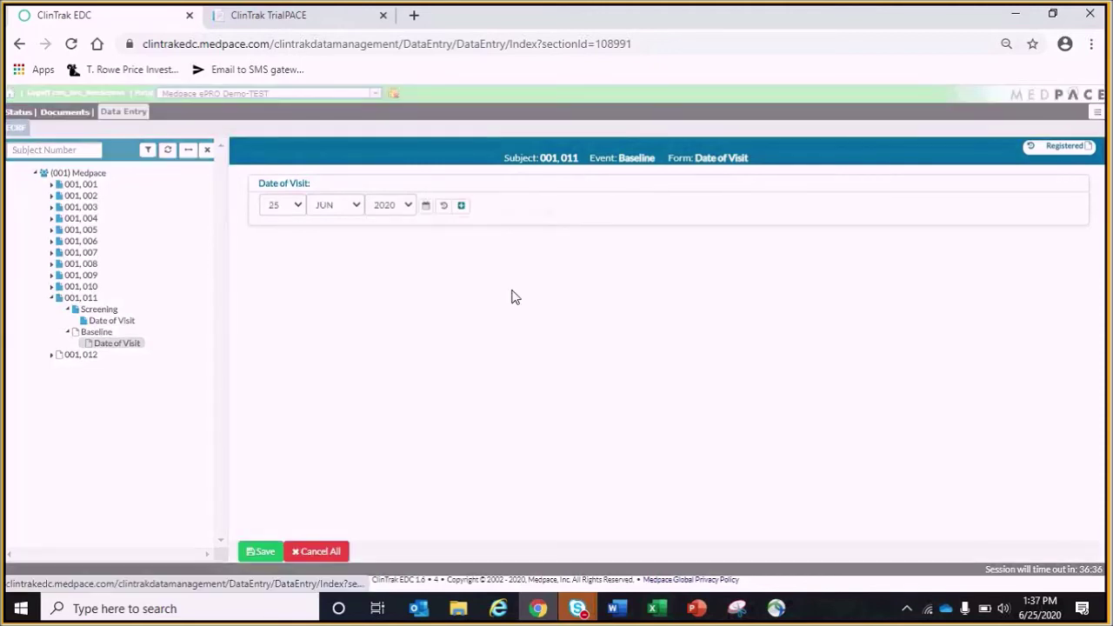
{"action": "left_click", "coordinate": [252, 555]}
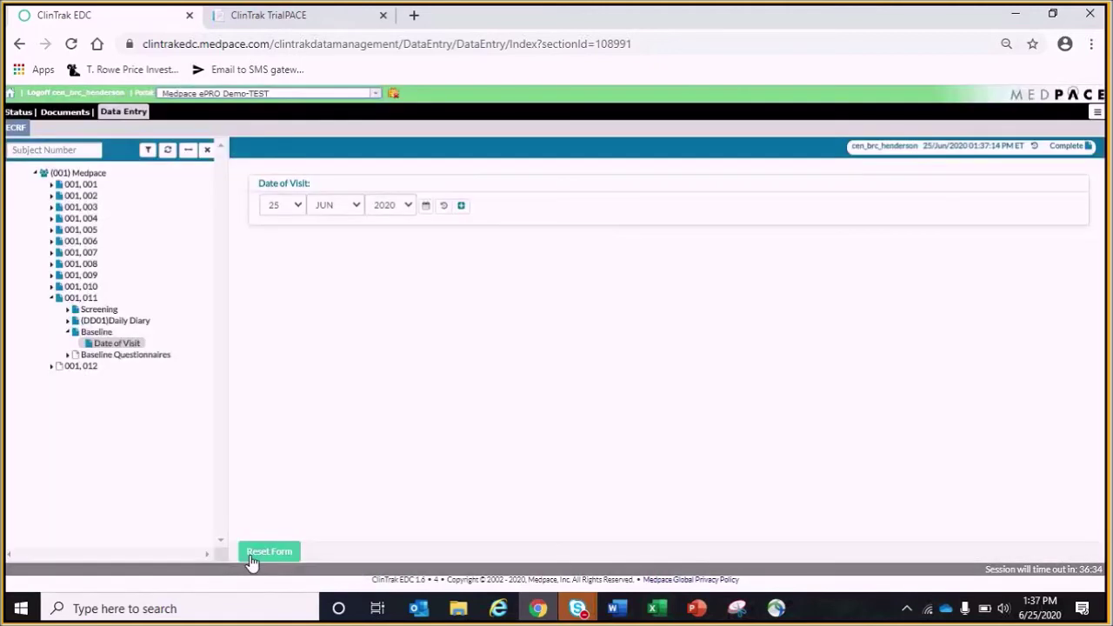
{"action": "left_click", "coordinate": [294, 17]}
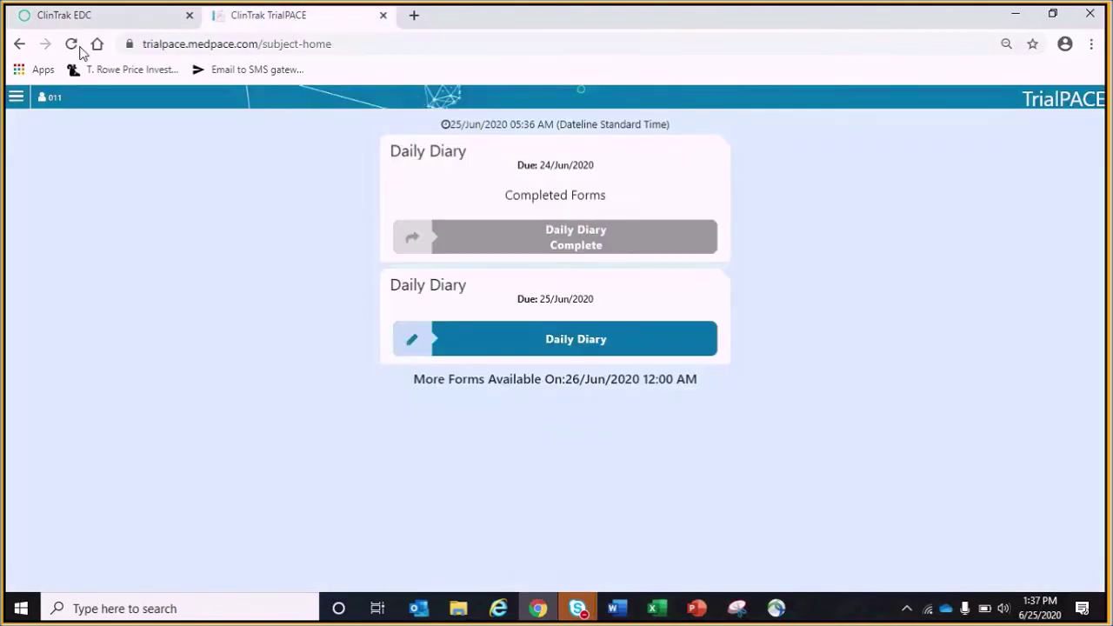
Start the Baseline Questionnaires and answer the EQ-5D-5L mobility, self-care, activities and mood questions
{"action": "left_click", "coordinate": [72, 44]}
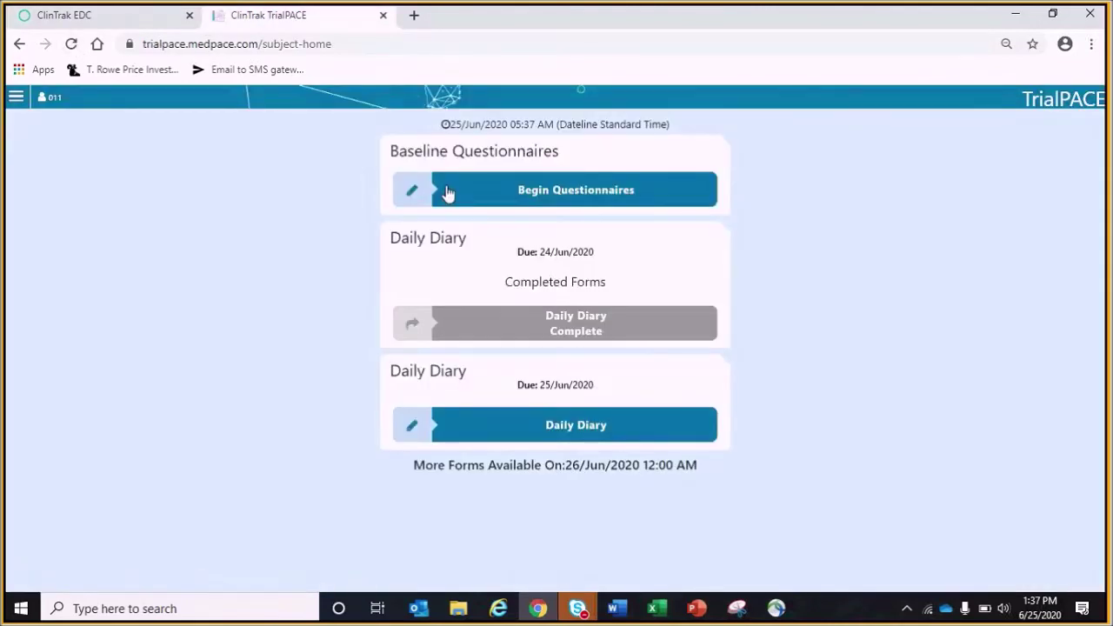
{"action": "left_click", "coordinate": [502, 200]}
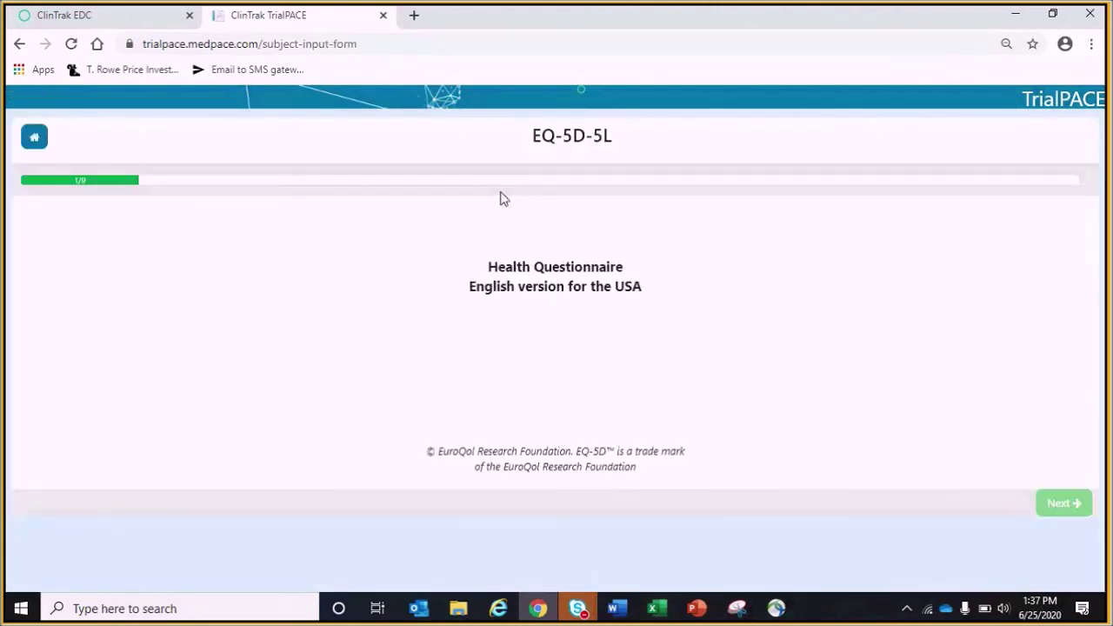
{"action": "left_click", "coordinate": [1053, 504]}
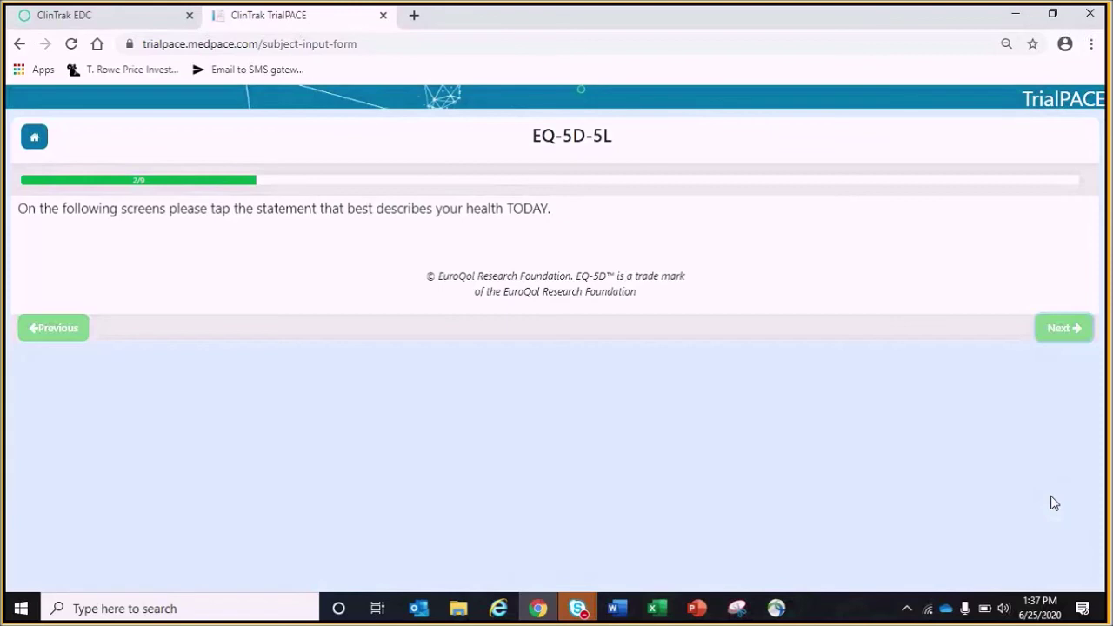
{"action": "left_click", "coordinate": [1057, 331]}
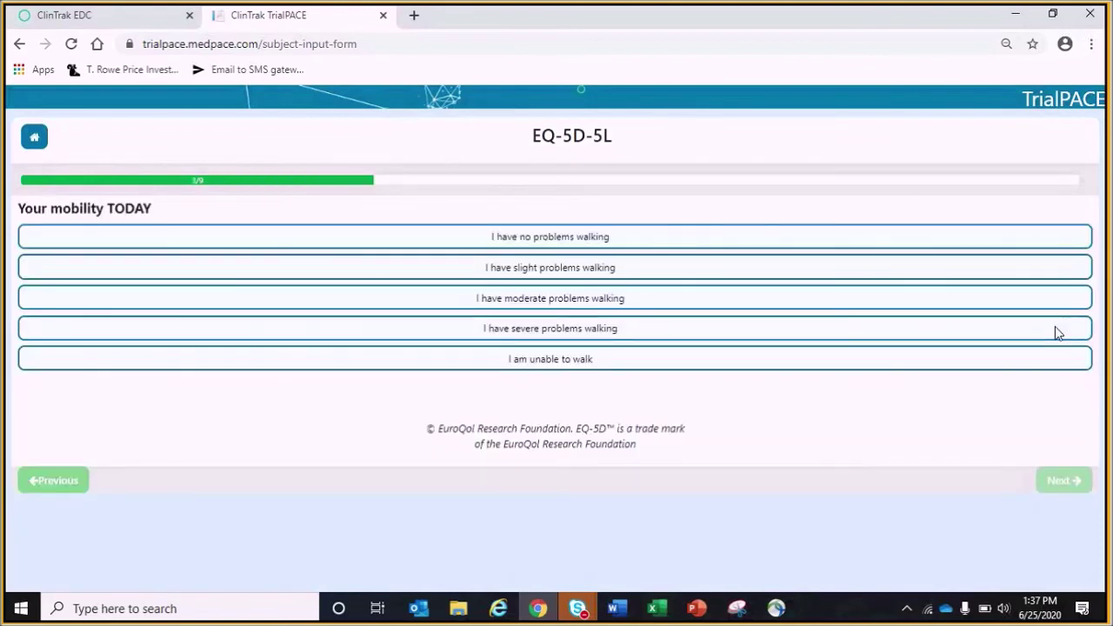
{"action": "left_click", "coordinate": [1054, 329]}
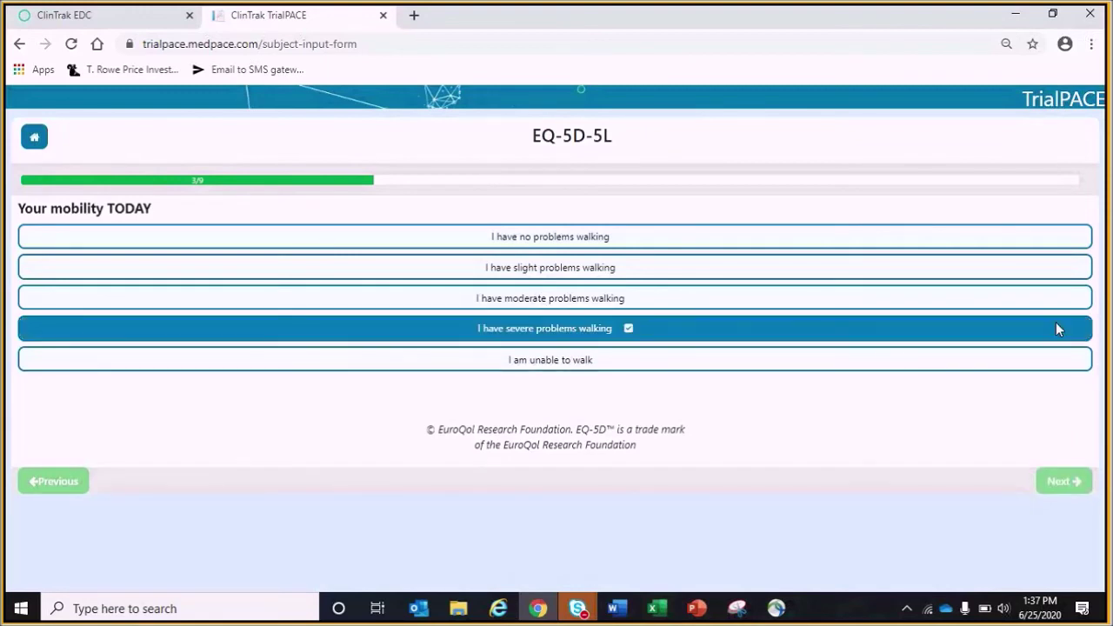
{"action": "left_click", "coordinate": [1070, 483]}
{"action": "left_click", "coordinate": [870, 304]}
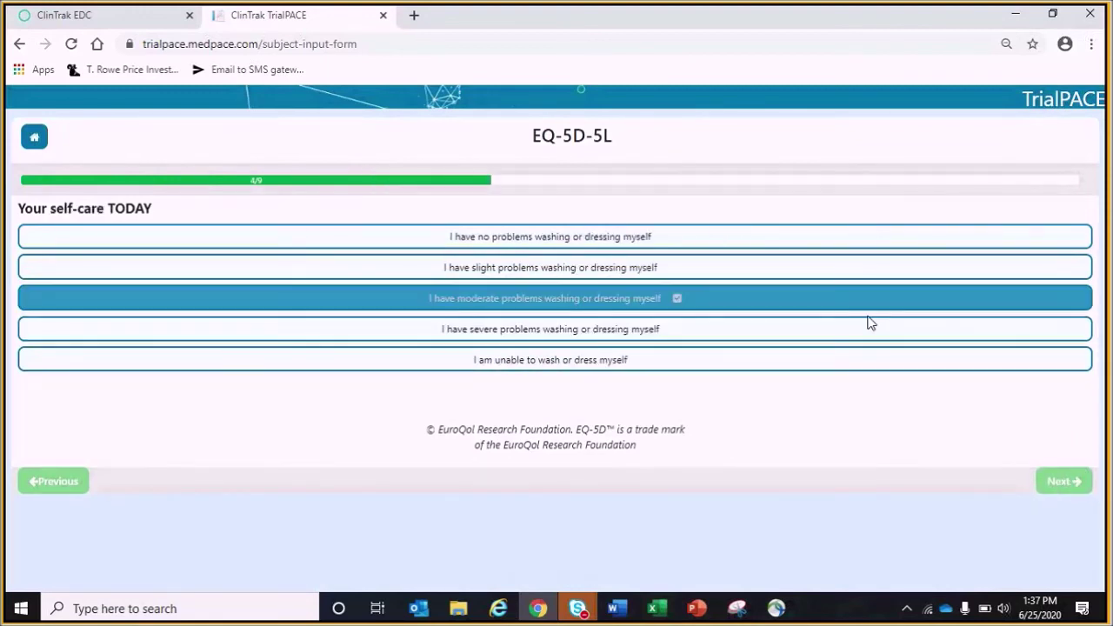
{"action": "left_click", "coordinate": [1041, 486]}
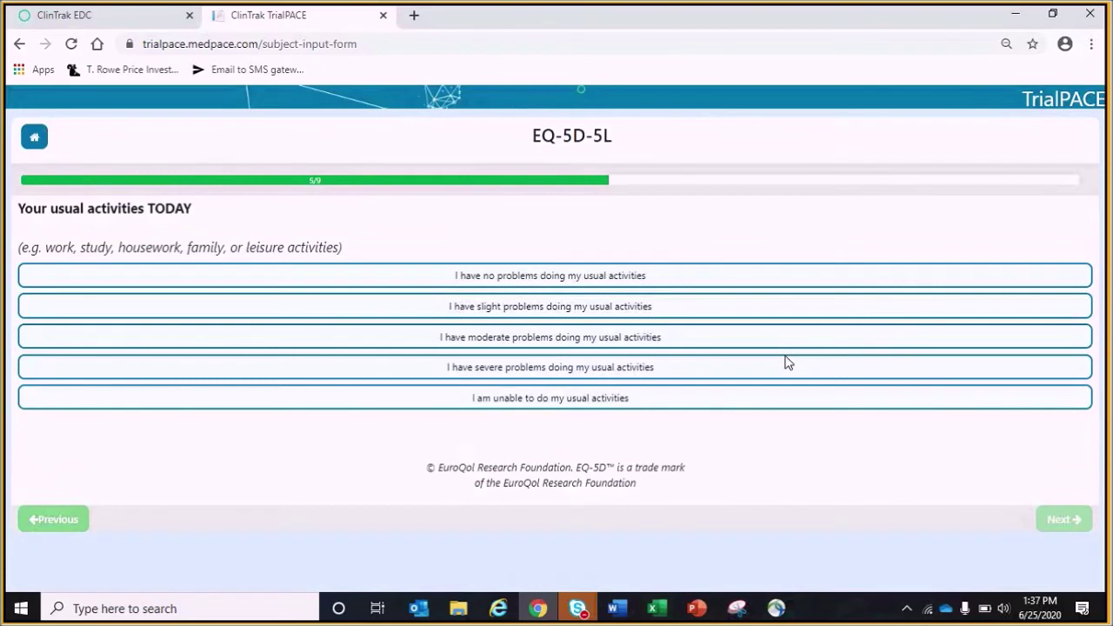
{"action": "left_click", "coordinate": [788, 362]}
{"action": "left_click", "coordinate": [1064, 522]}
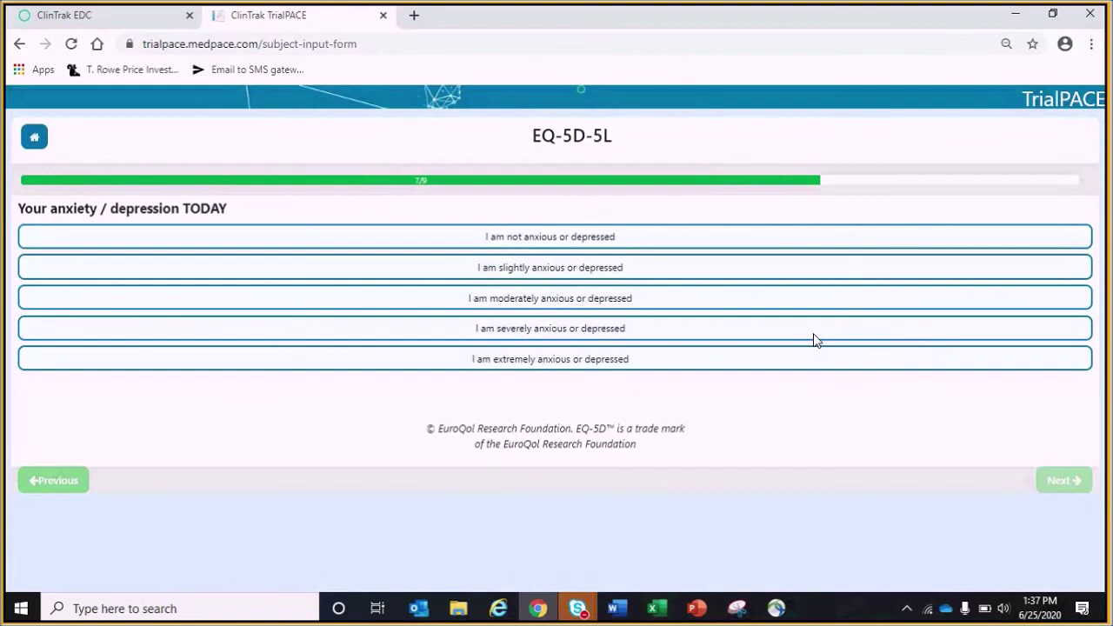
{"action": "left_click", "coordinate": [869, 298]}
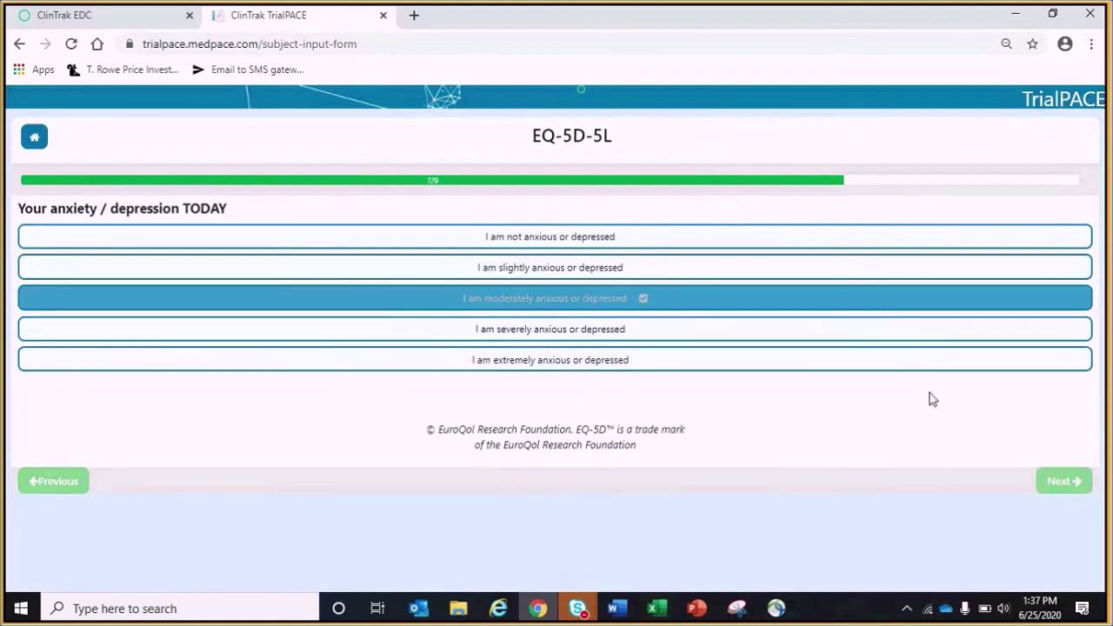
Rate today's health at 69, answer PGID '1 - Mild disability', and finish the questionnaires
{"action": "left_click", "coordinate": [1056, 484]}
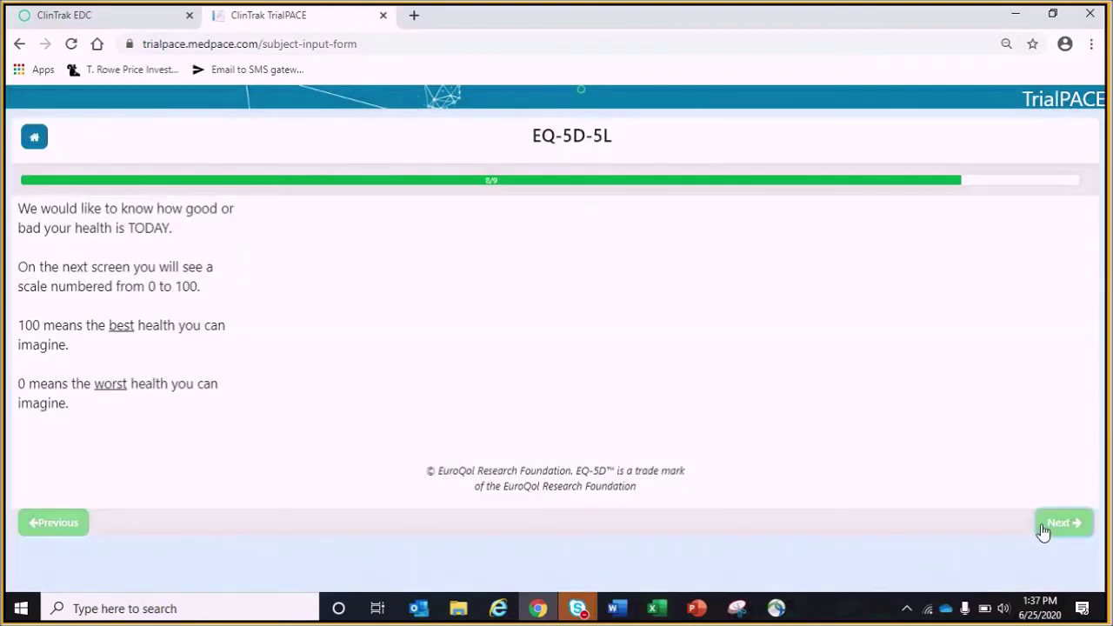
{"action": "left_click", "coordinate": [1044, 530]}
{"action": "left_click", "coordinate": [861, 388]}
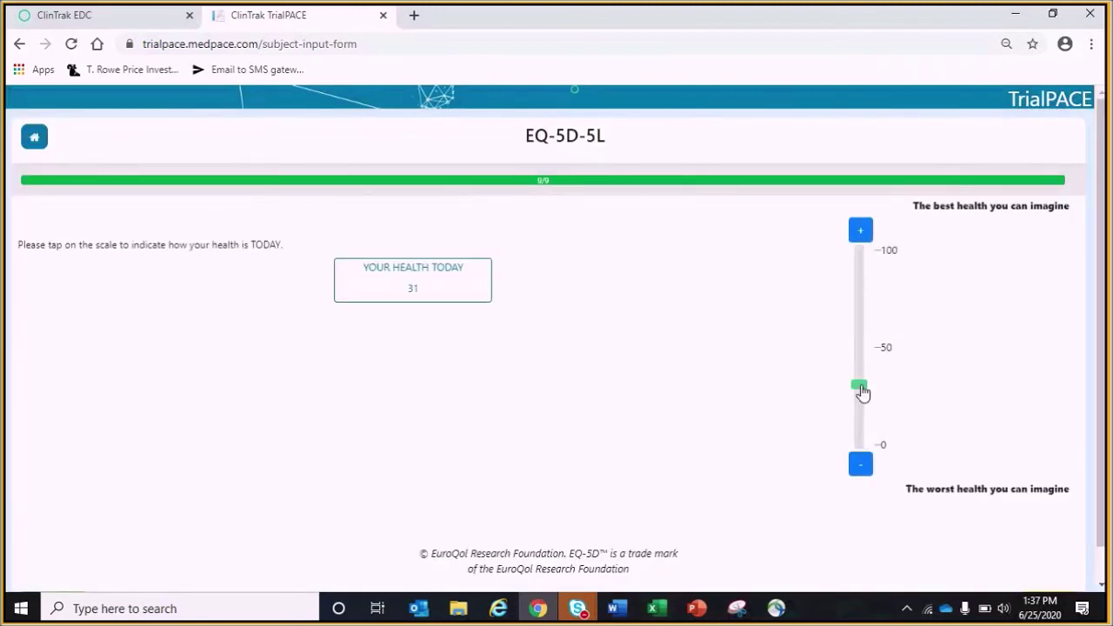
{"action": "left_click", "coordinate": [867, 318]}
{"action": "scroll", "coordinate": [929, 392], "scroll_direction": "down", "scroll_amount": 1}
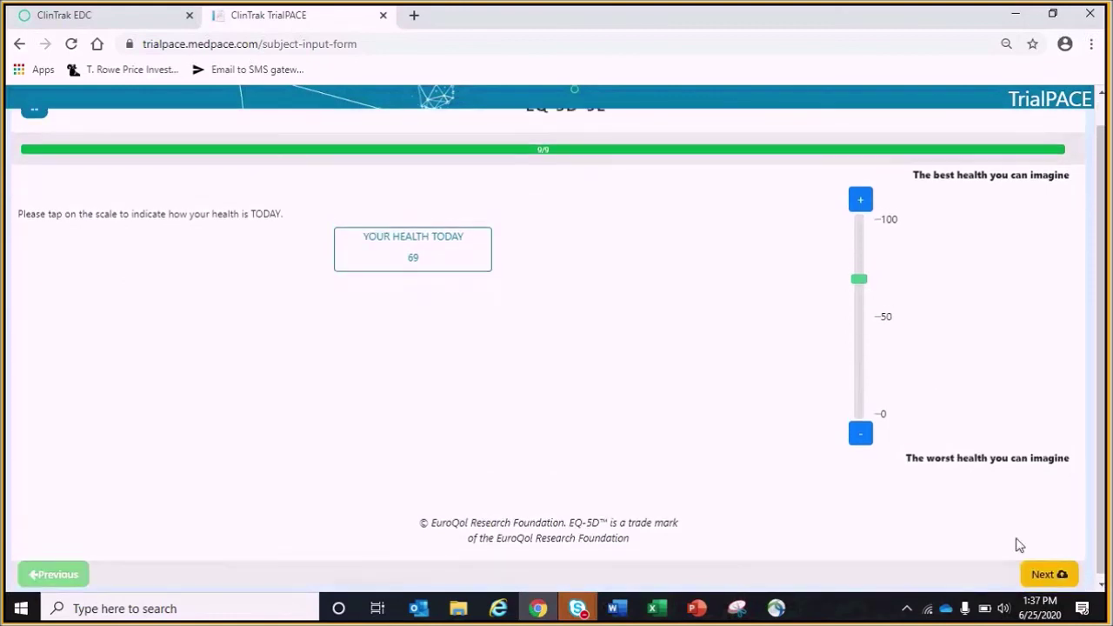
{"action": "left_click", "coordinate": [1034, 570]}
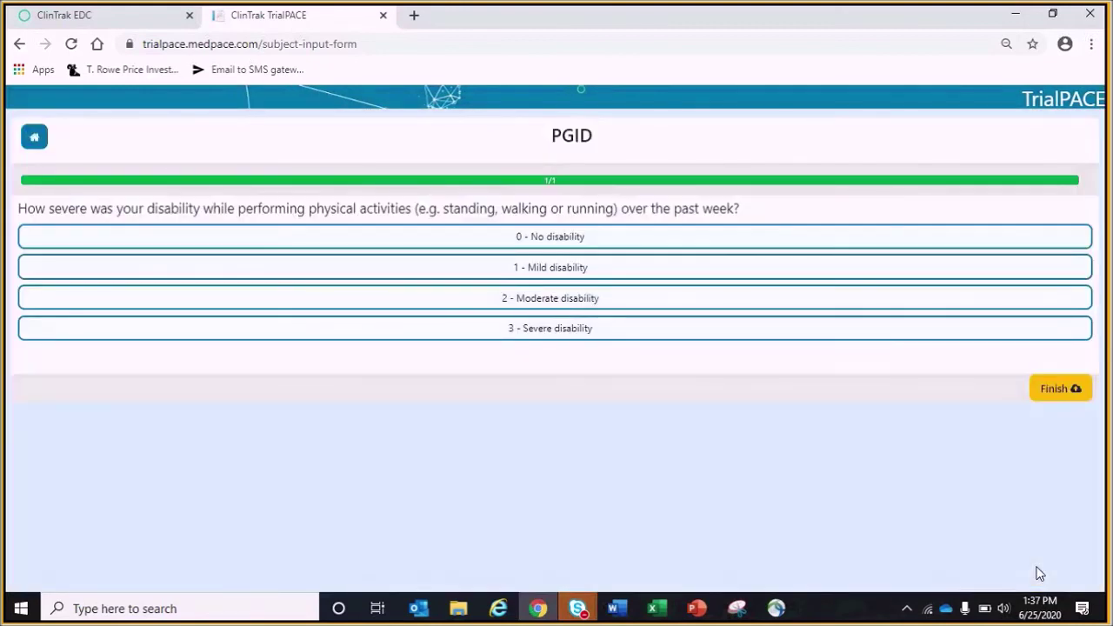
{"action": "left_click", "coordinate": [925, 267]}
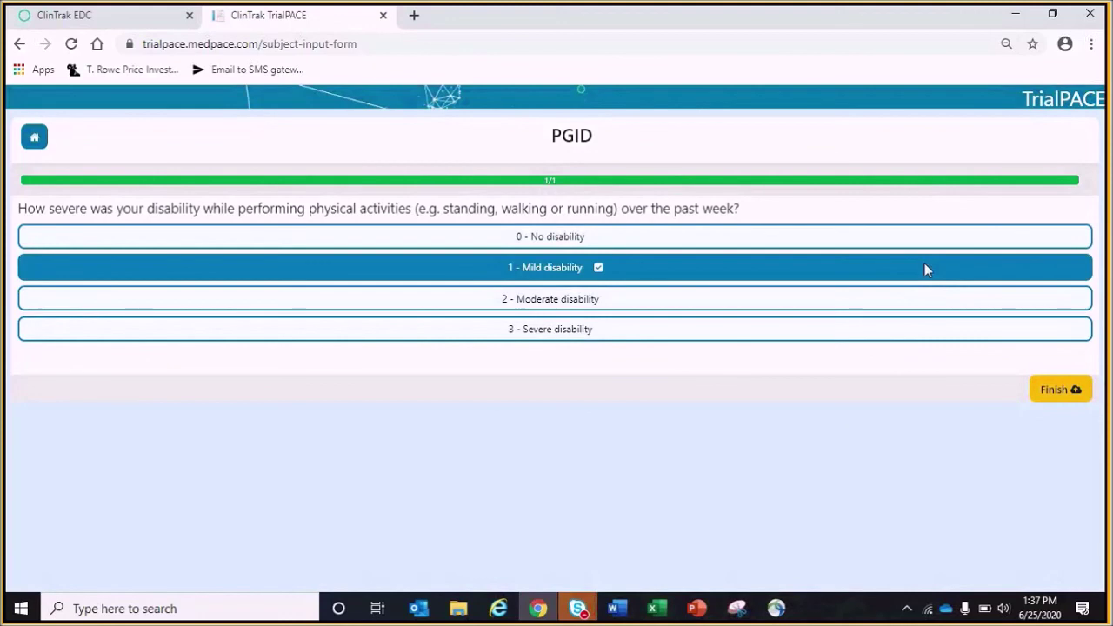
{"action": "left_click", "coordinate": [1081, 393]}
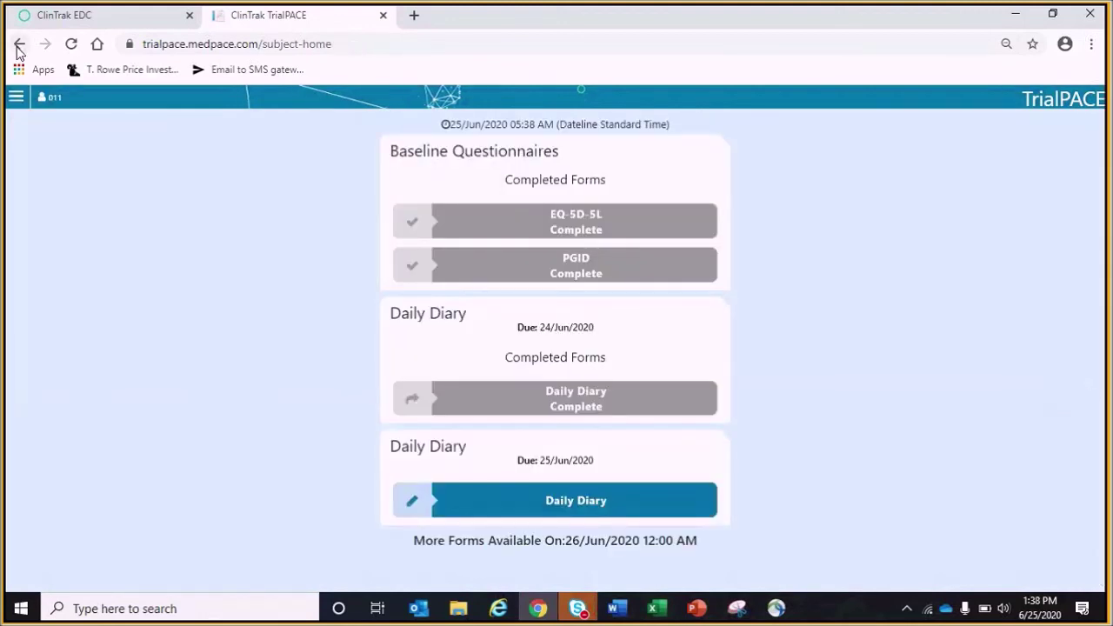
{"action": "left_click", "coordinate": [56, 24]}
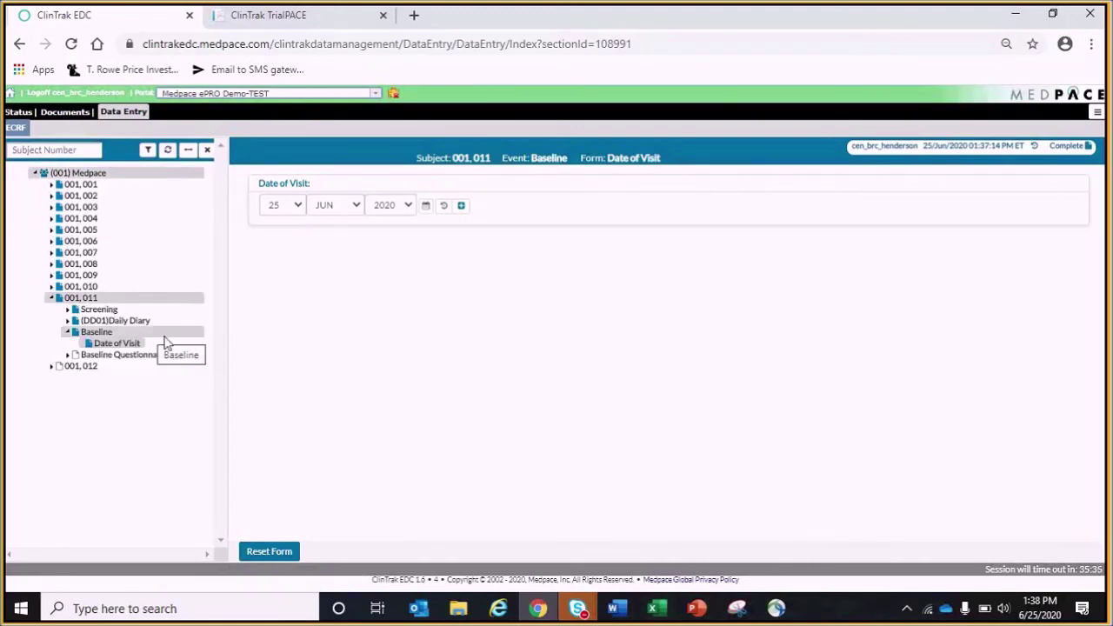
Open subject 001.011's Daily Diary form showing pain 8 and dose on 25 JUN 2020 at 13:36
{"action": "left_click", "coordinate": [67, 322]}
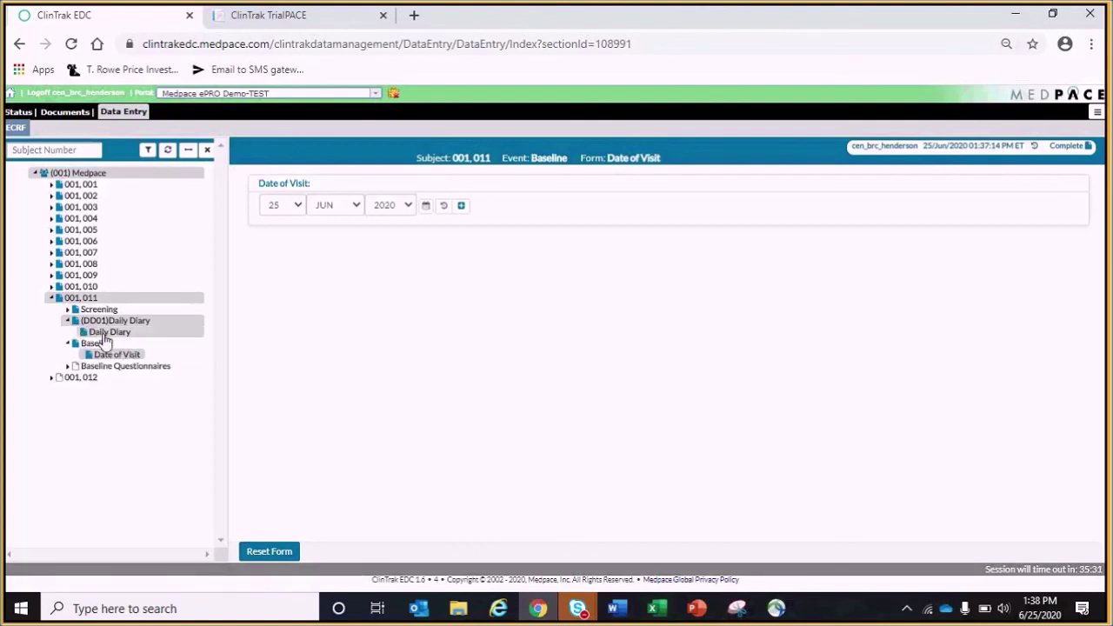
{"action": "left_click", "coordinate": [103, 333]}
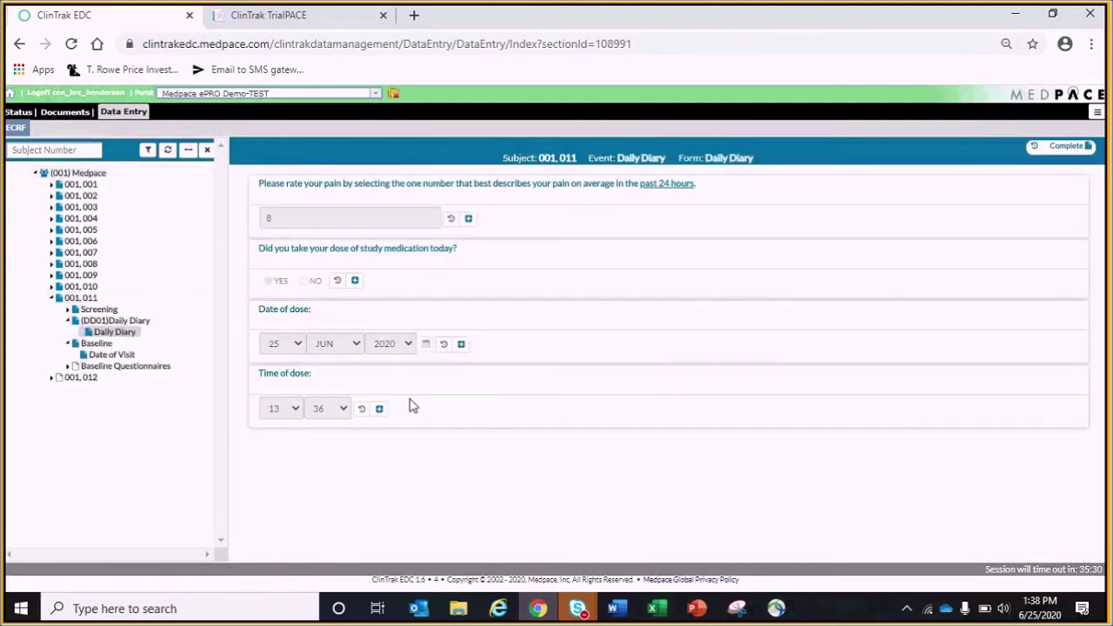